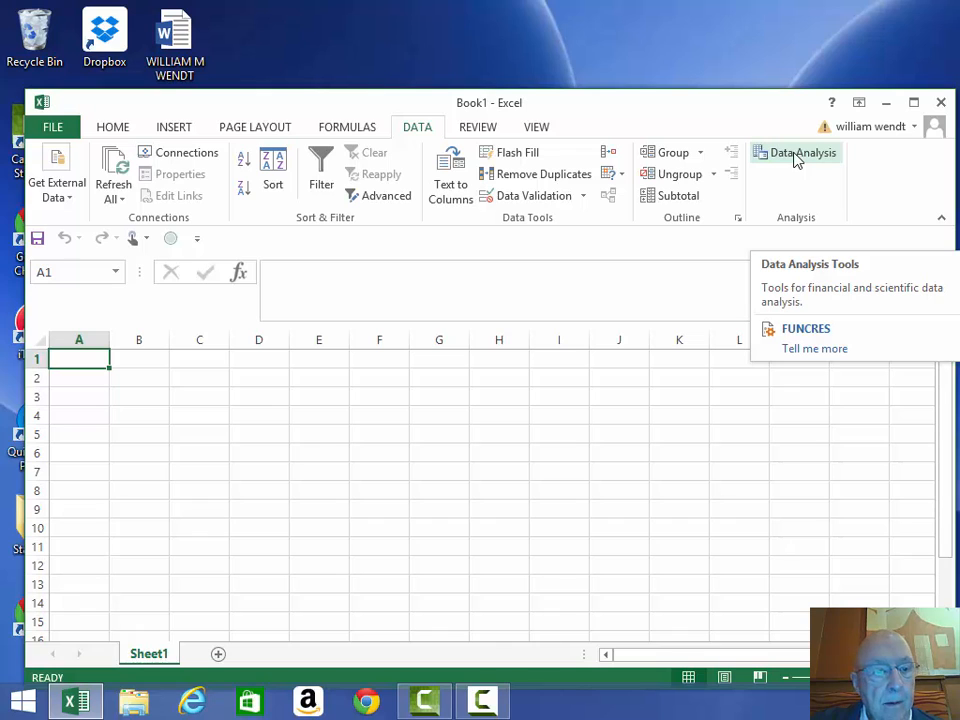
Step: Start a Random Number Generation analysis with 1 variable and 100 random numbers
click(797, 155)
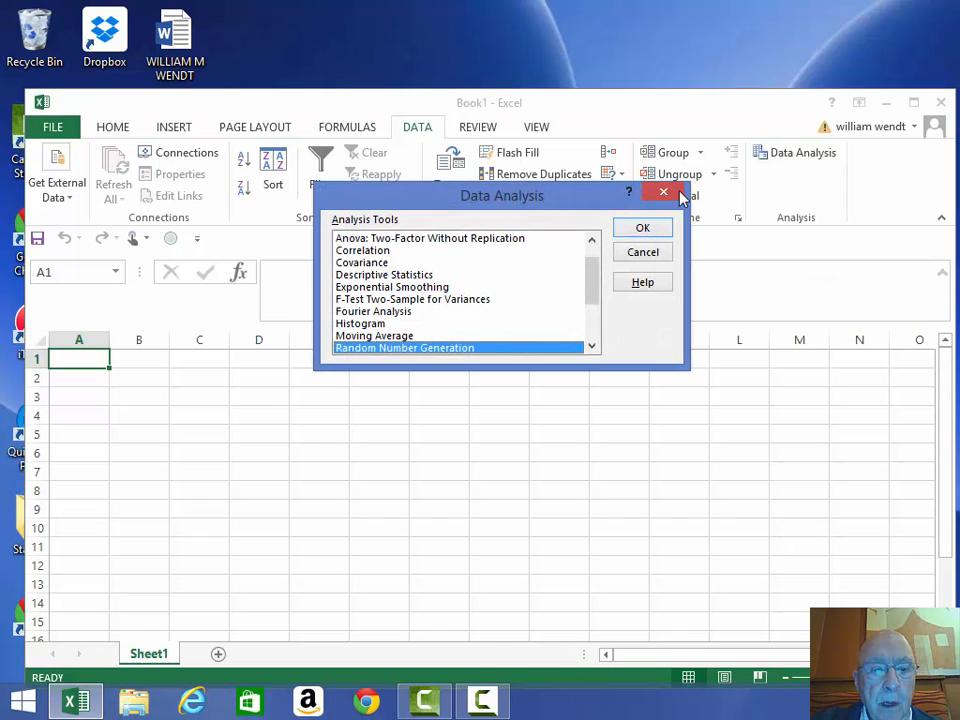
click(637, 229)
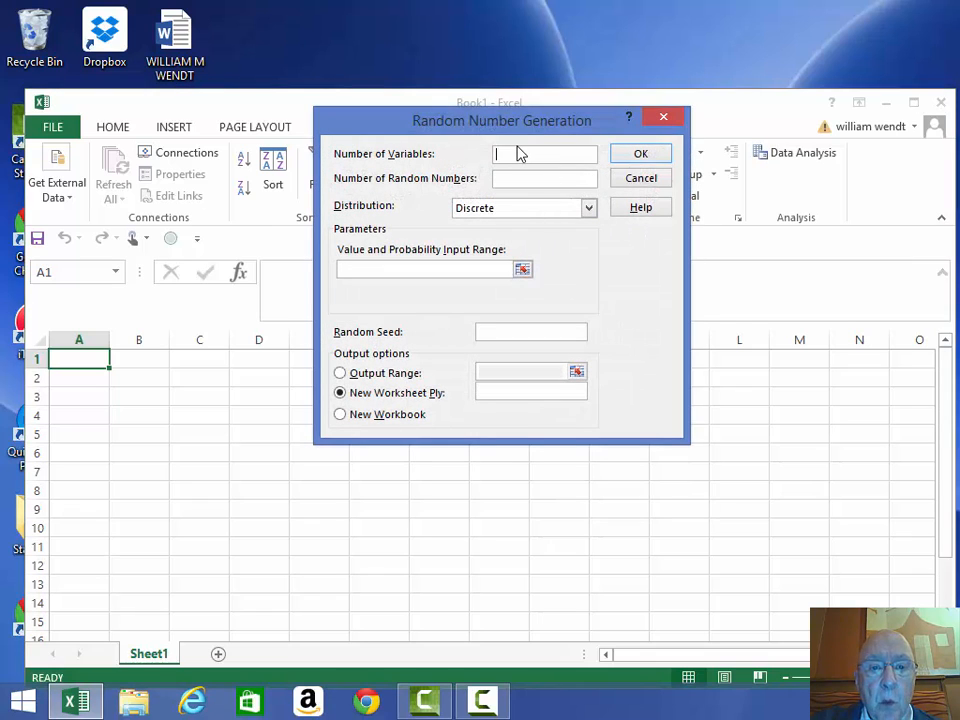
text(1)
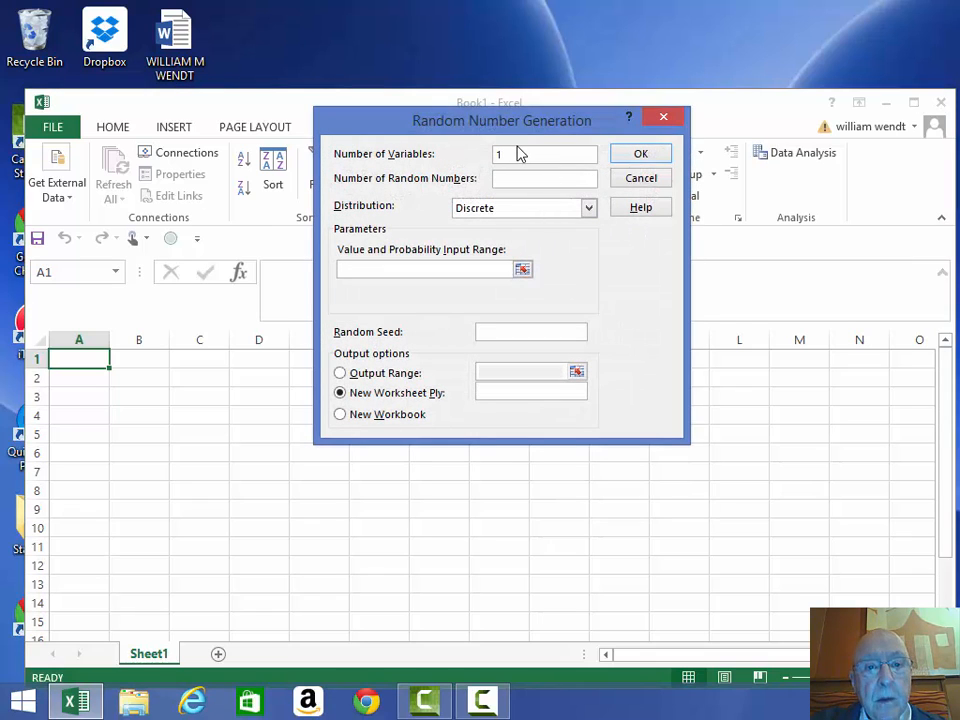
click(519, 180)
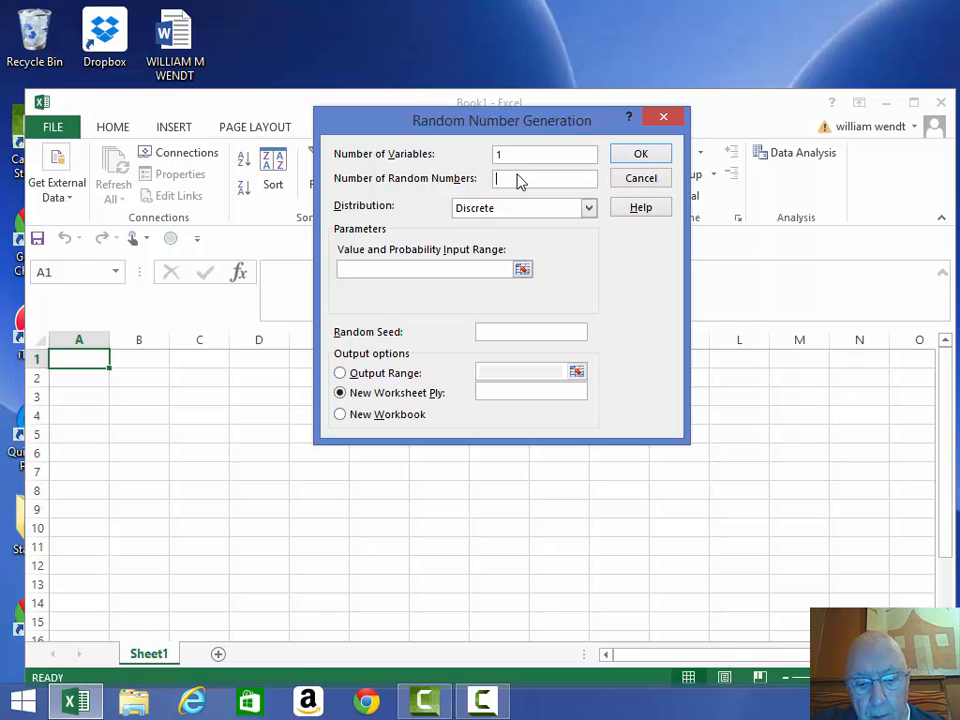
text(10)
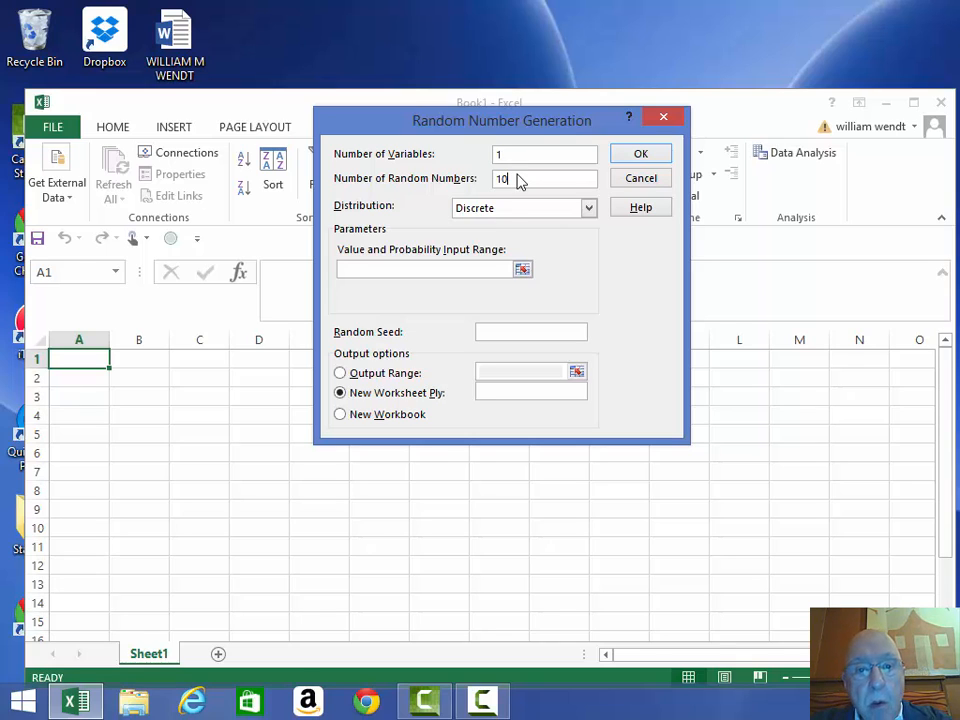
text(0)
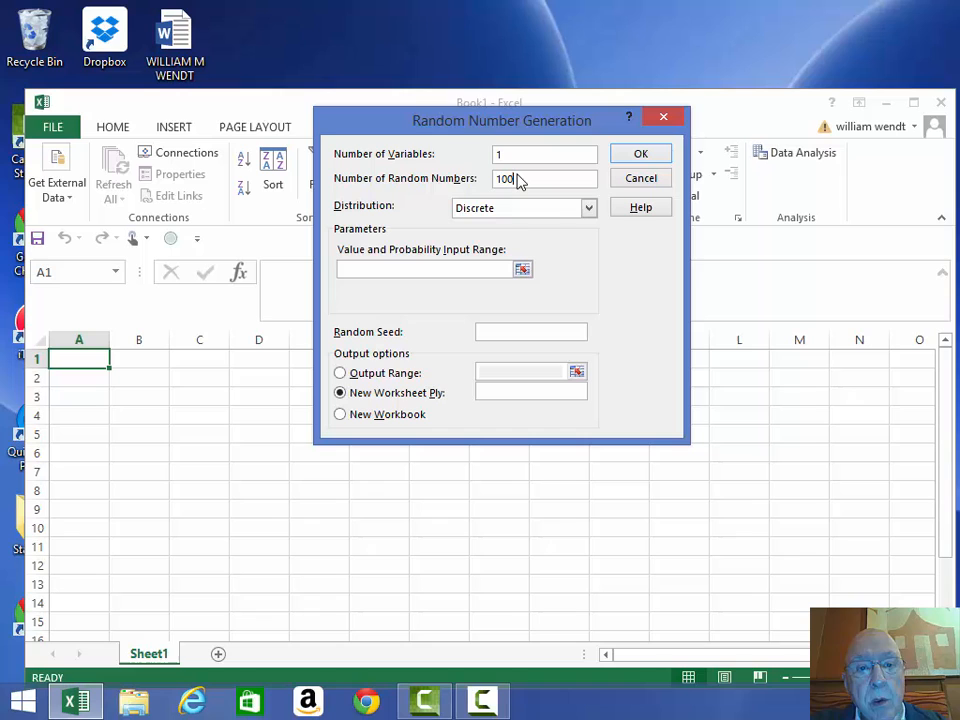
Step: Use a Uniform distribution between 0 and 50 and generate the random numbers on a new worksheet
click(588, 209)
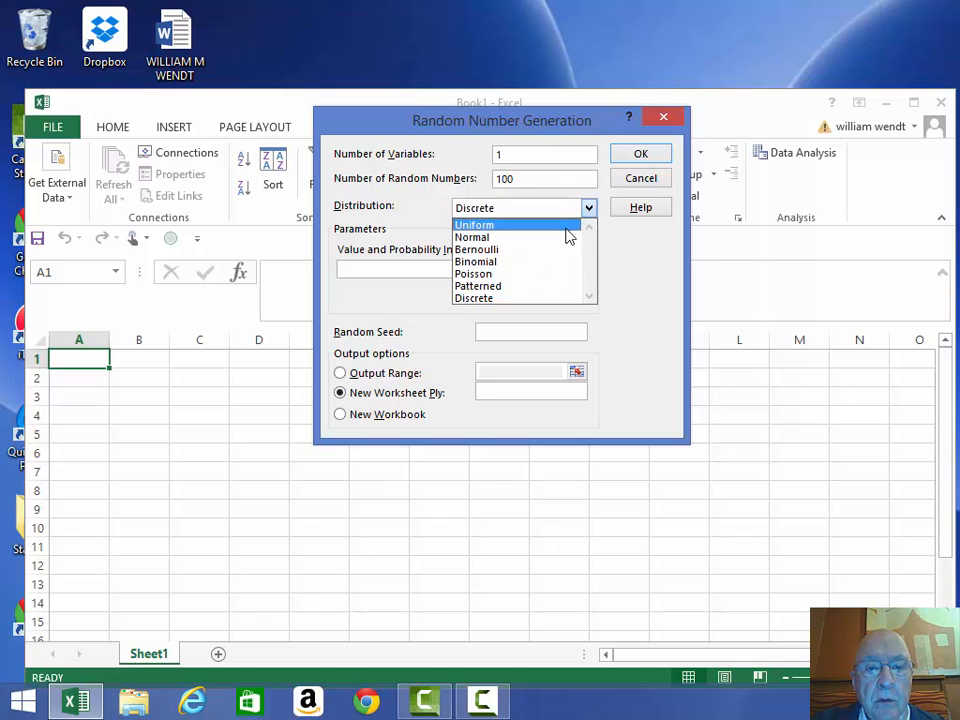
click(568, 236)
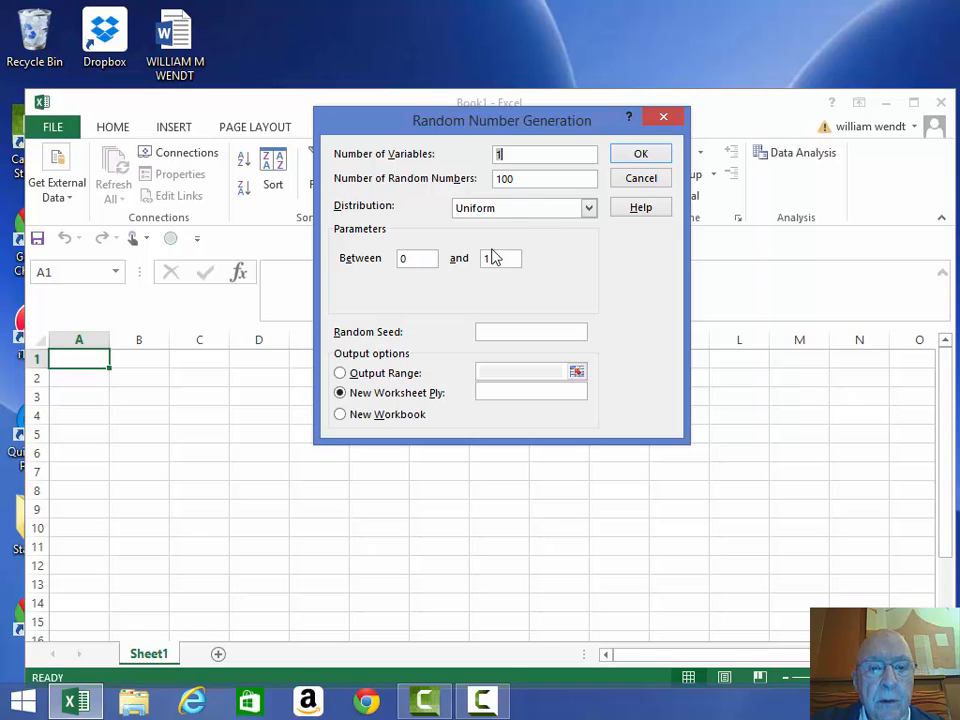
drag(494, 258, 485, 258)
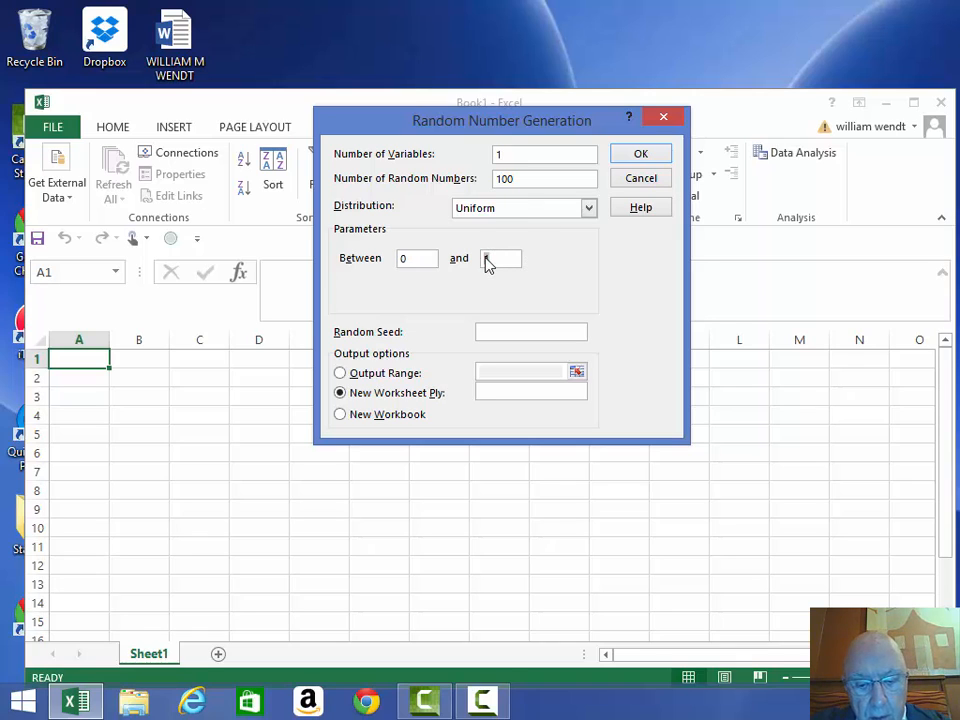
text(5)
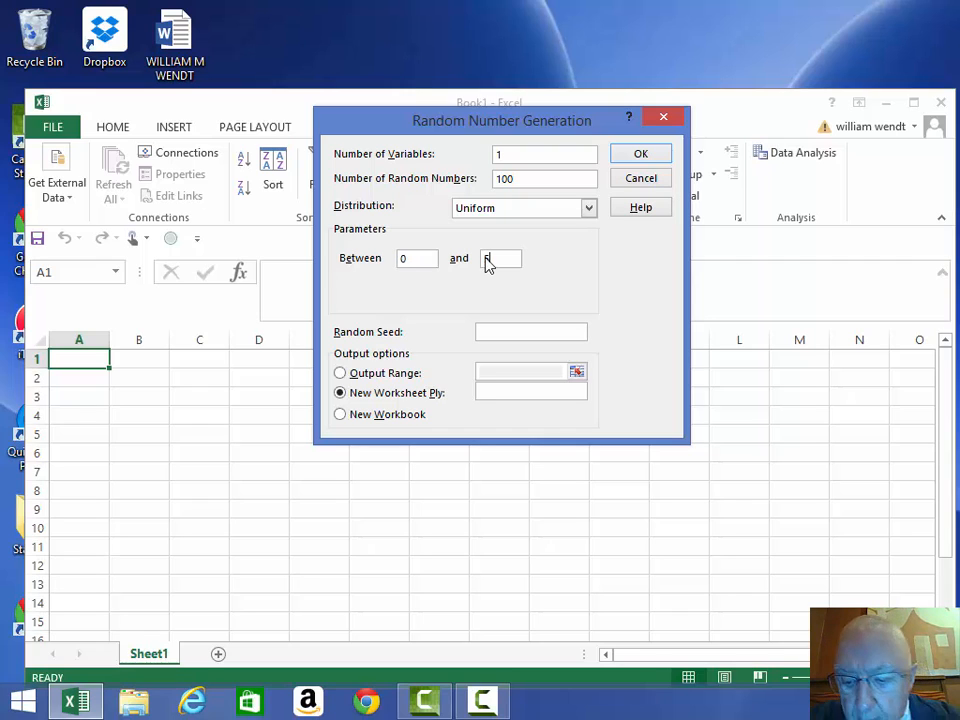
text(0)
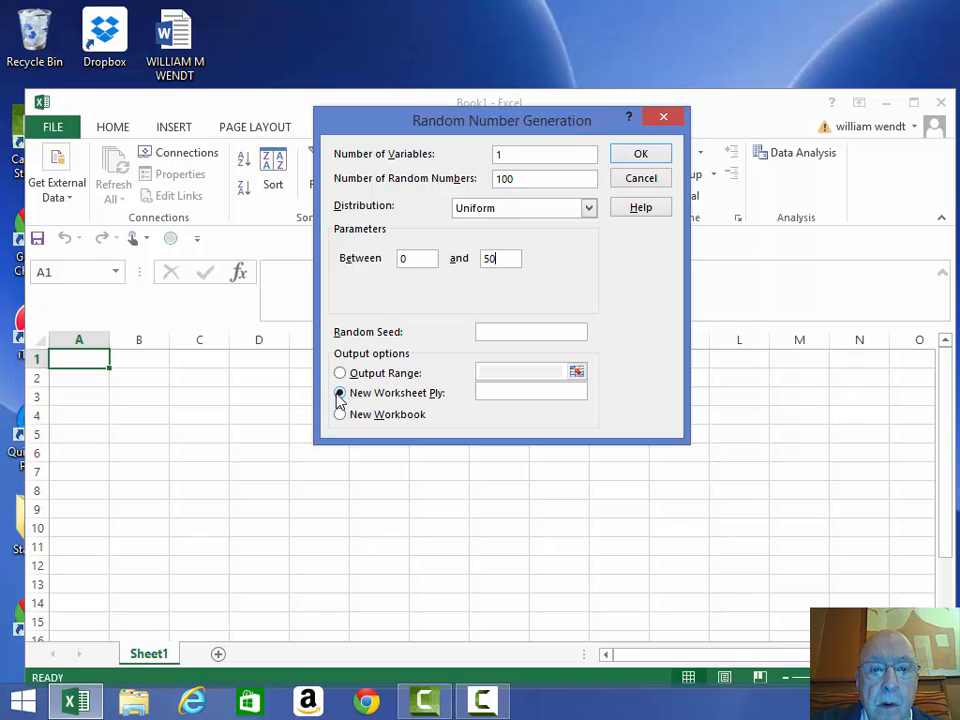
click(643, 155)
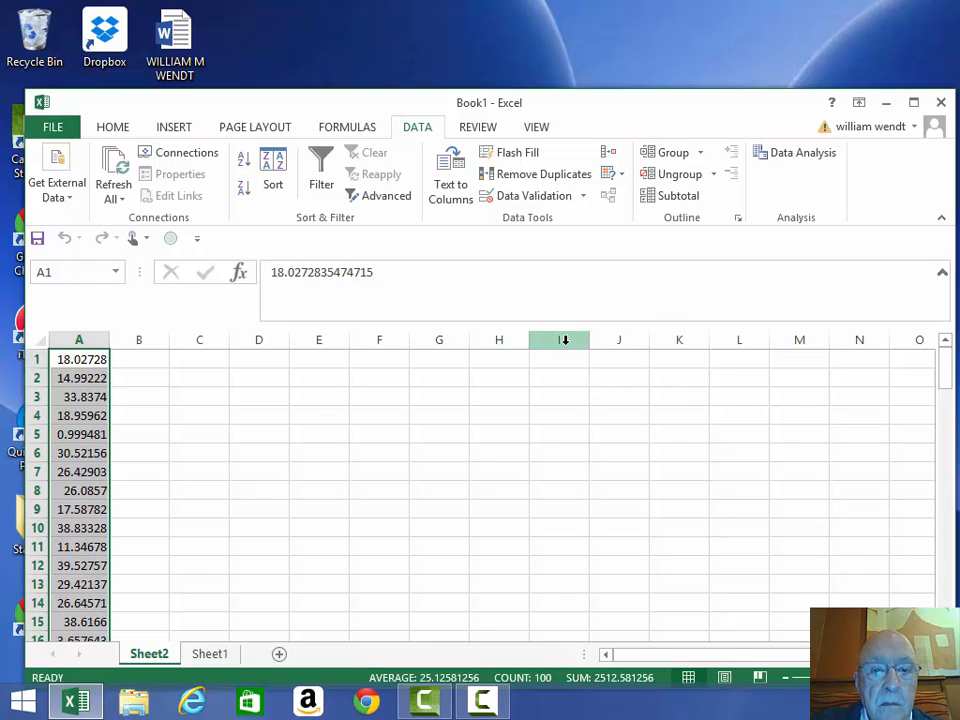
click(236, 440)
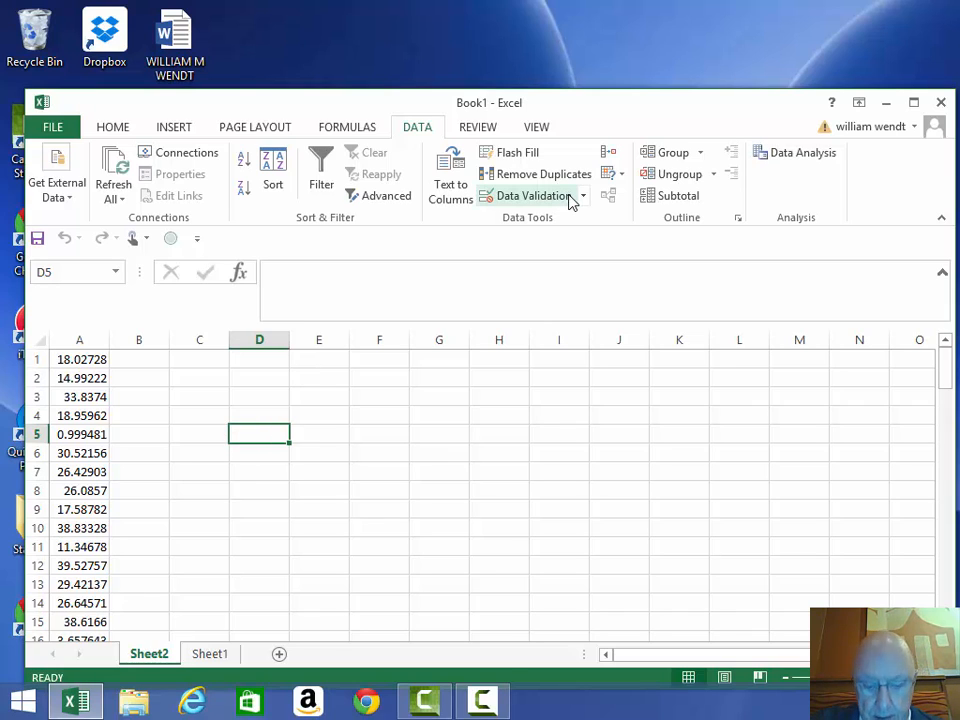
click(782, 164)
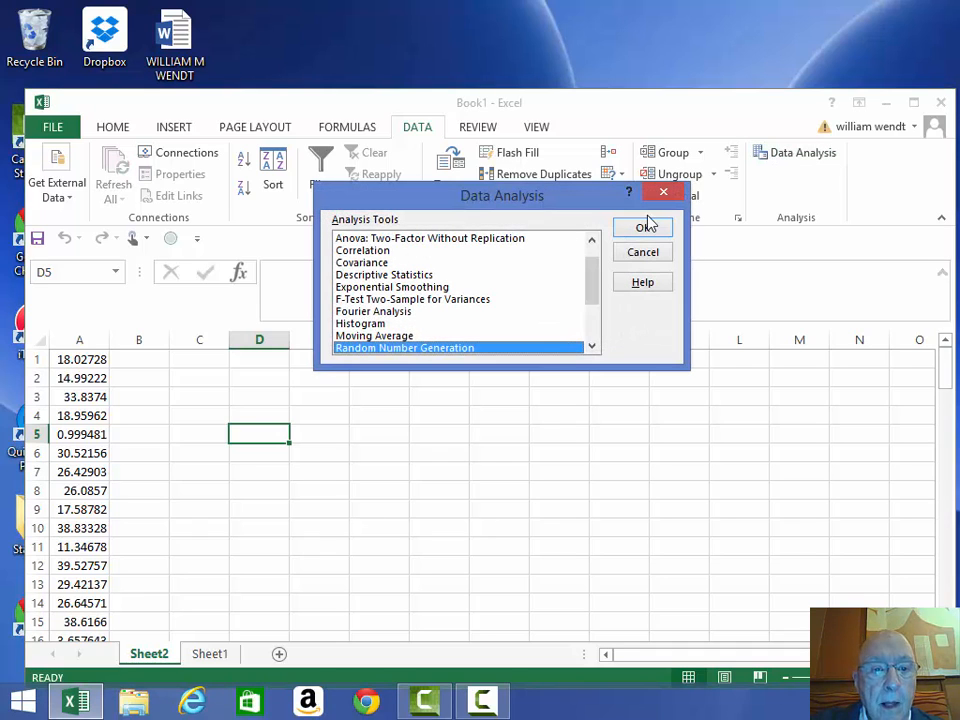
click(420, 275)
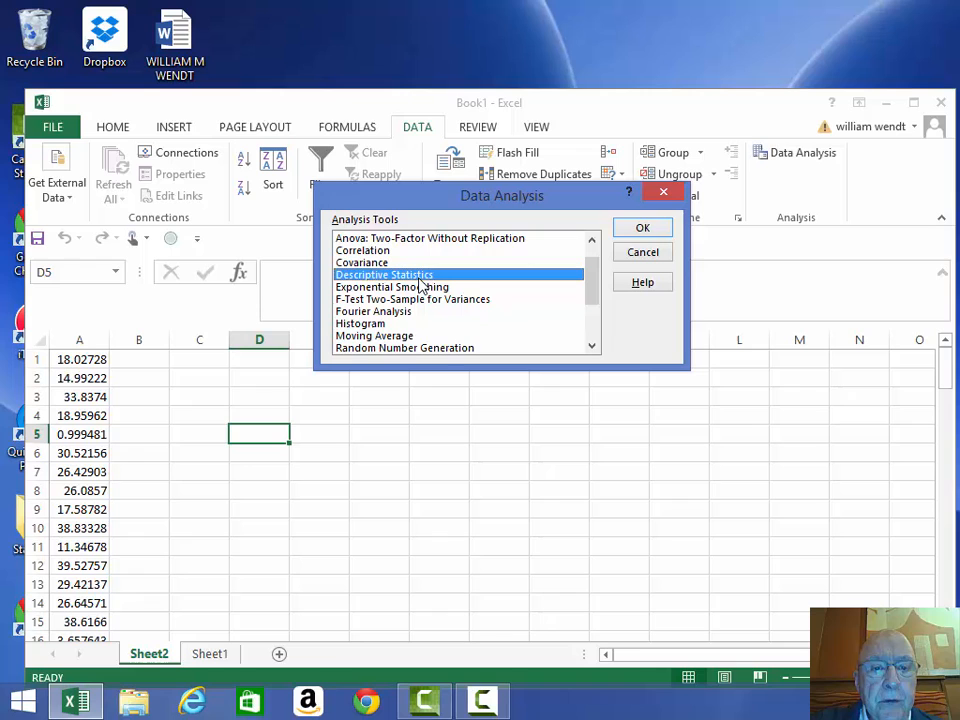
click(642, 230)
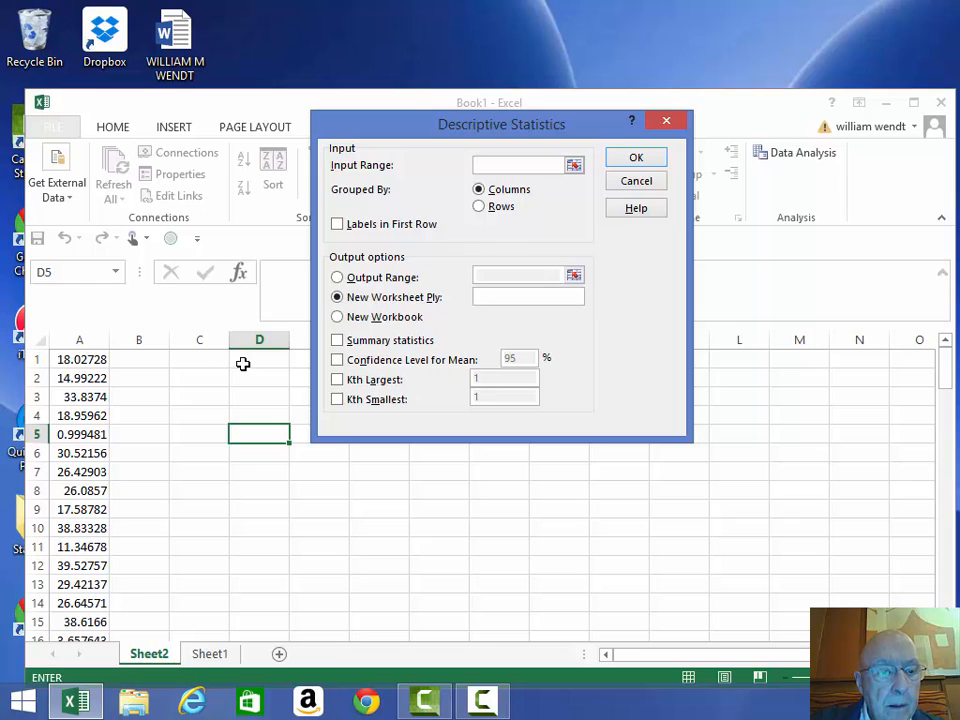
drag(88, 360, 113, 311)
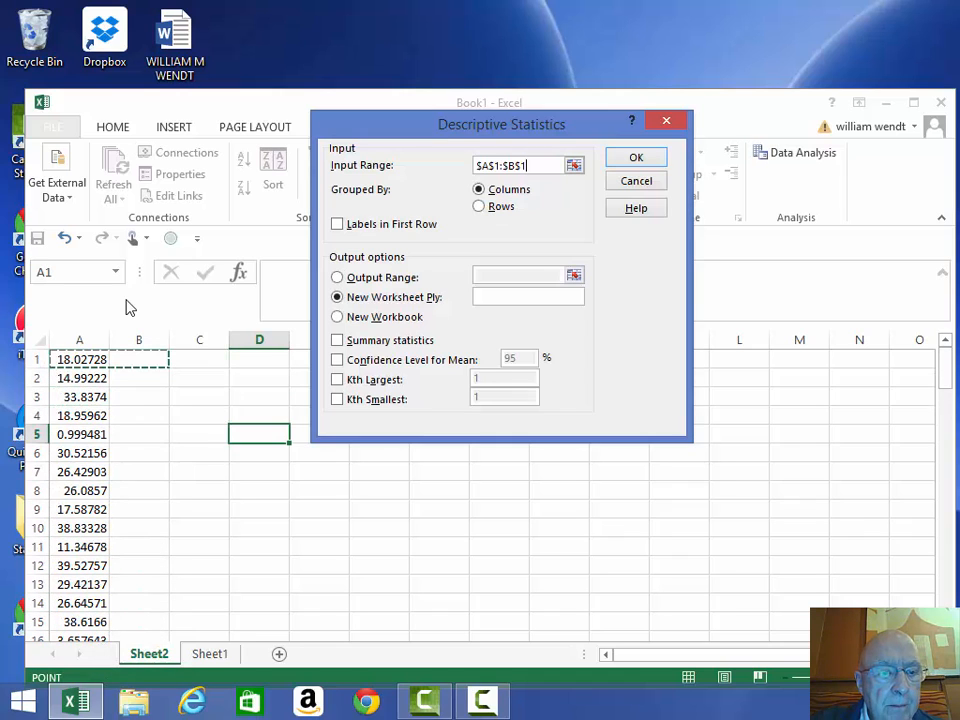
click(75, 338)
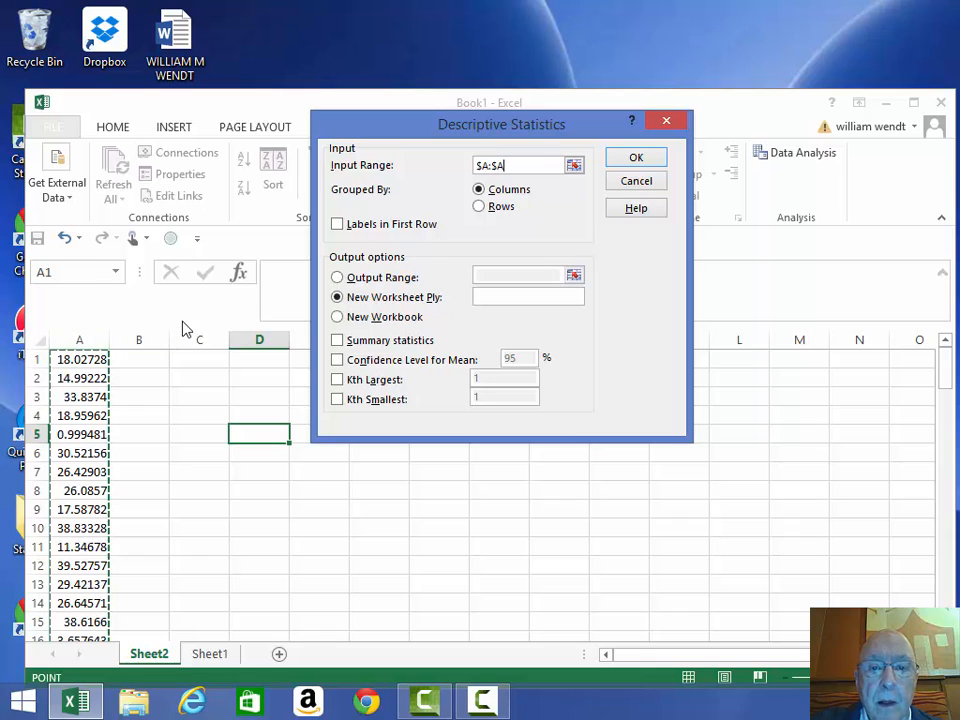
click(637, 181)
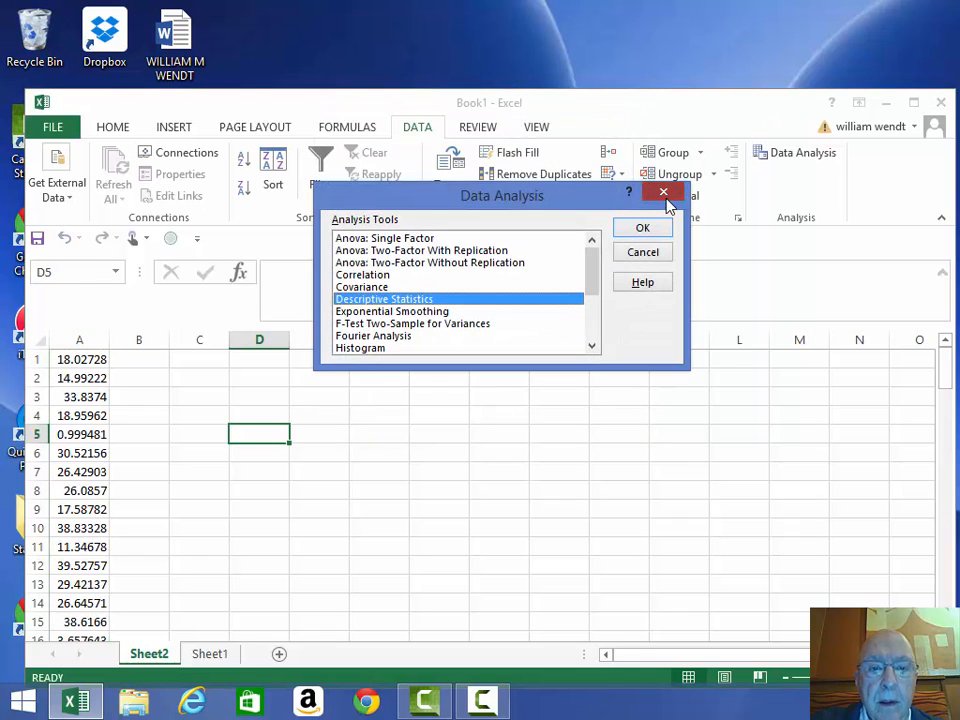
click(665, 196)
click(671, 203)
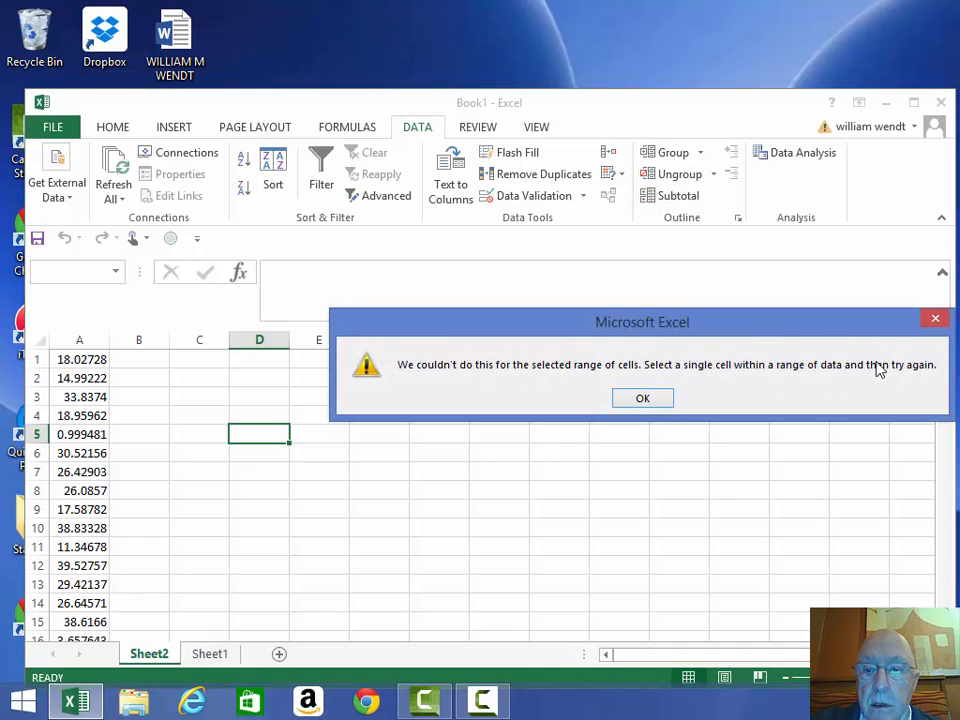
click(935, 320)
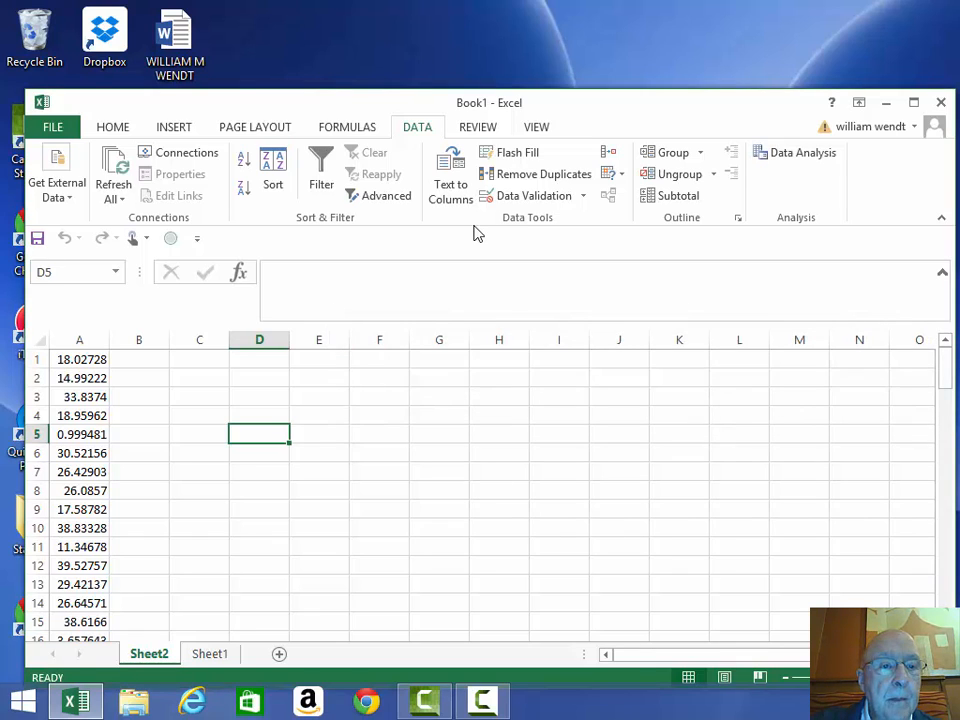
Step: Format the random numbers in column A to show two decimal places
click(341, 130)
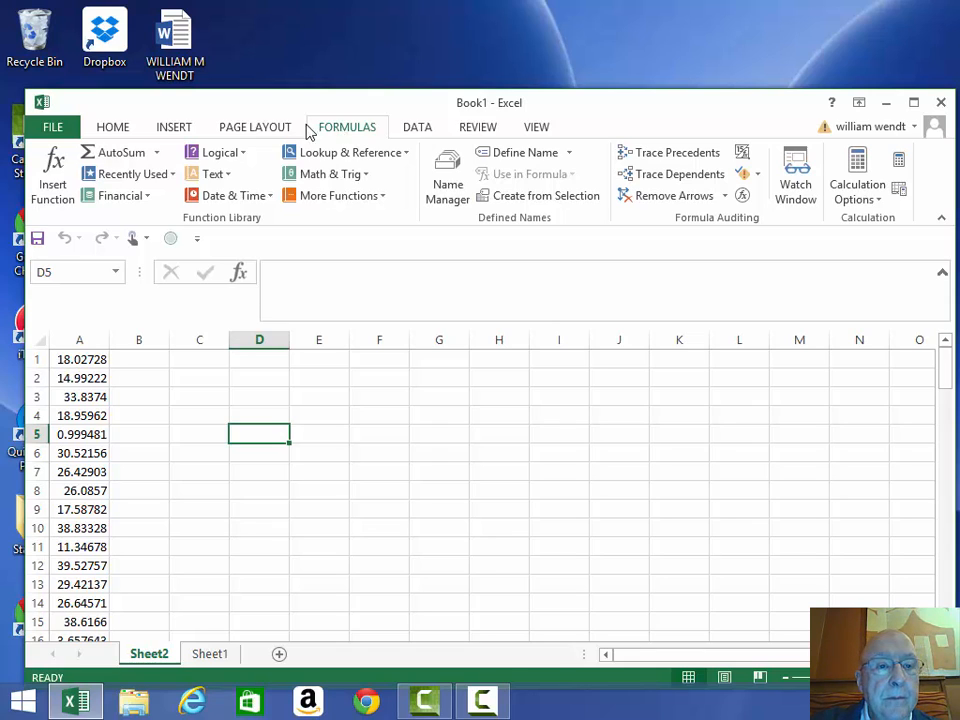
click(181, 130)
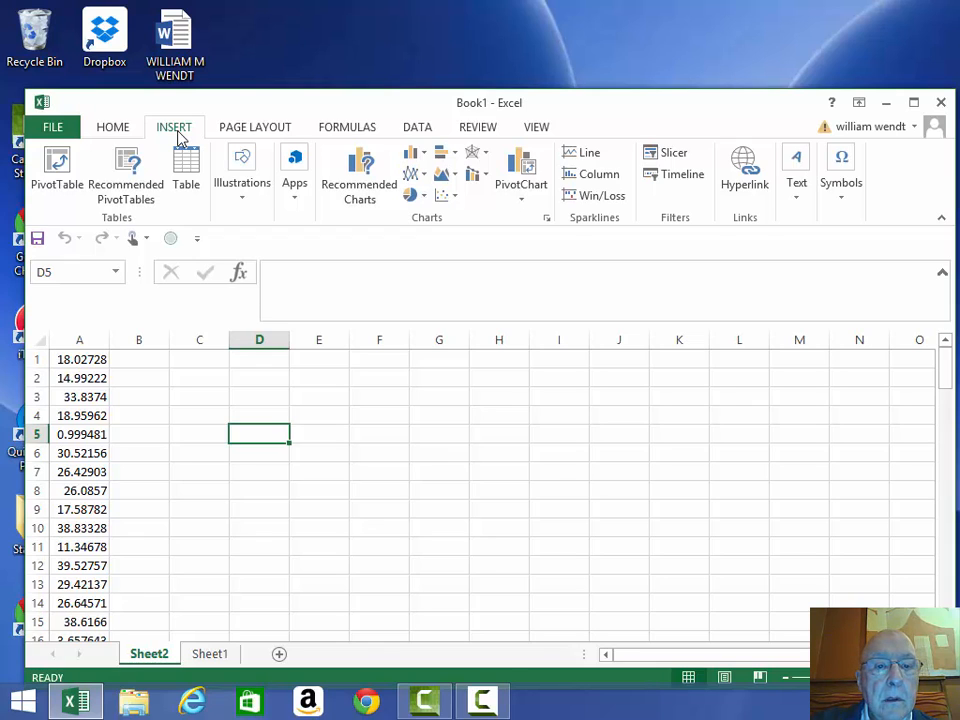
click(122, 131)
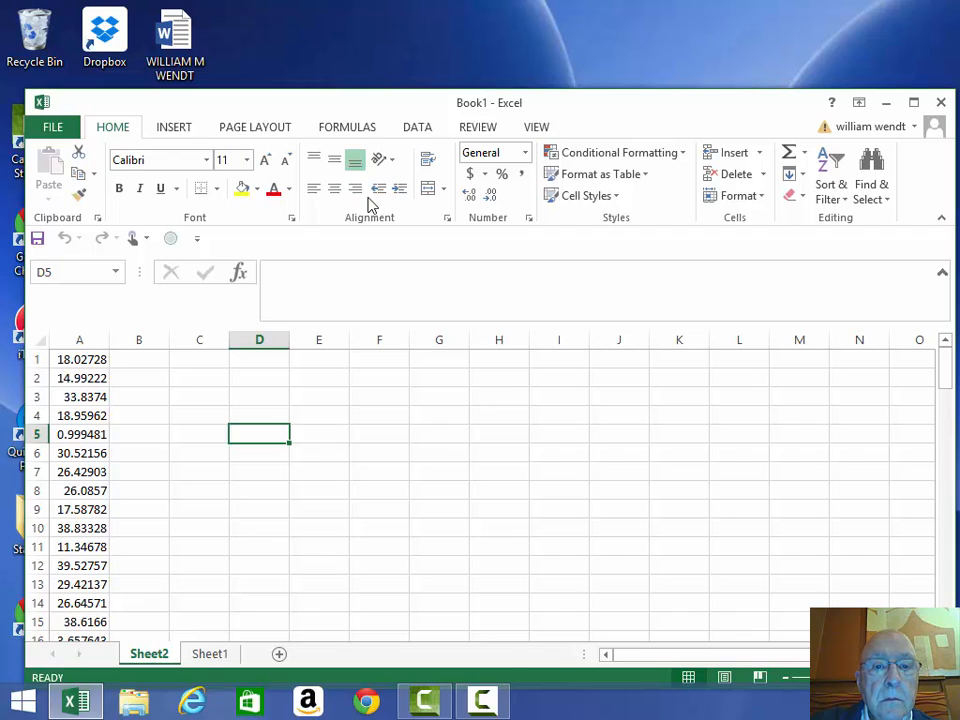
click(467, 199)
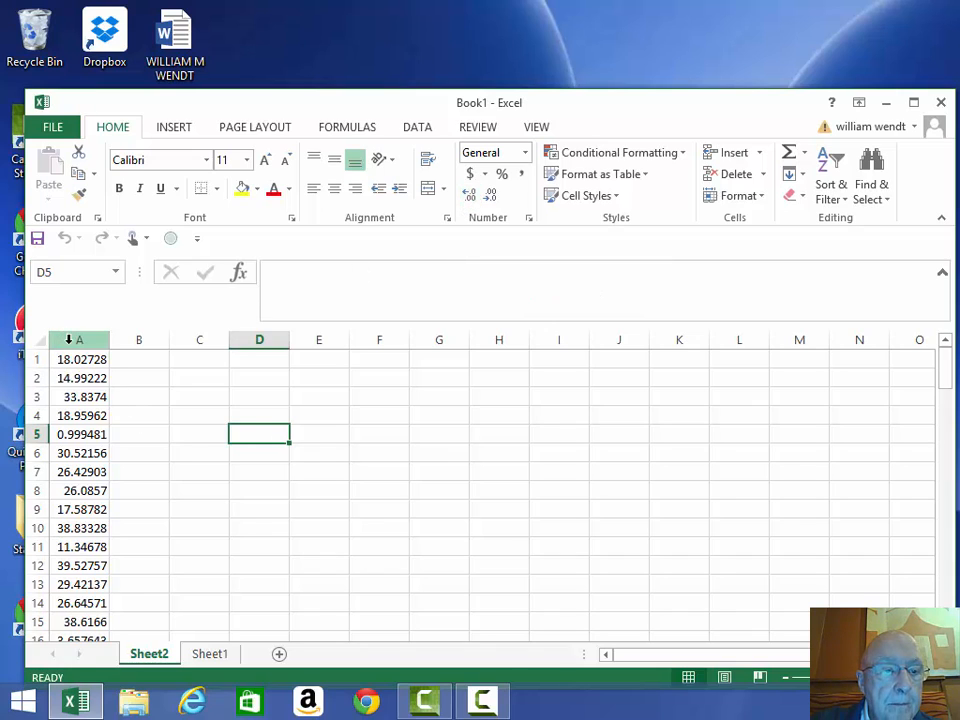
click(69, 340)
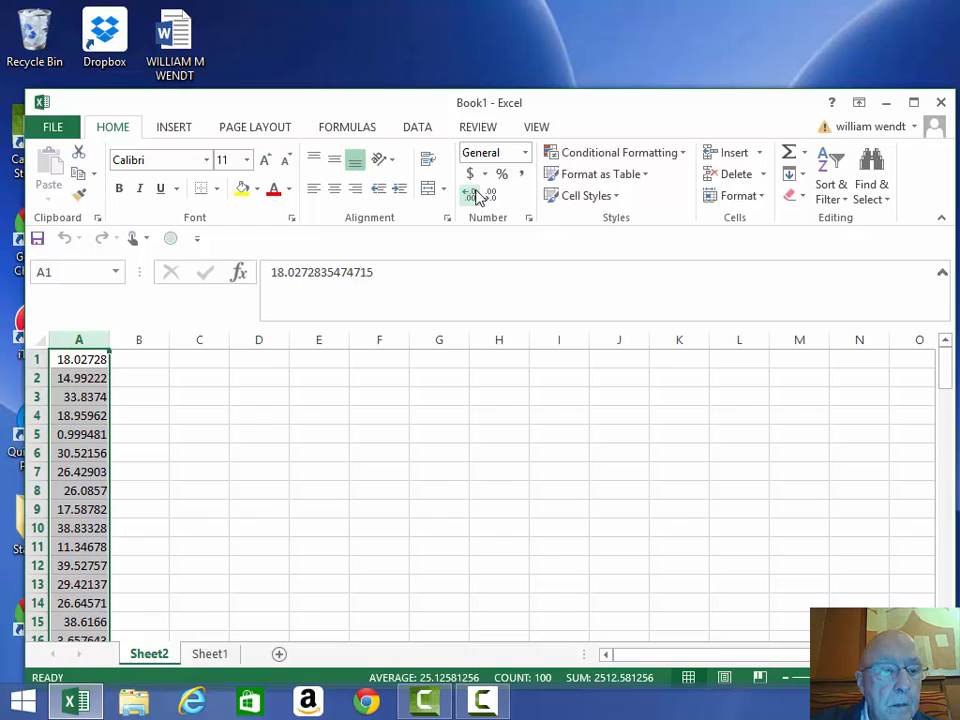
click(480, 196)
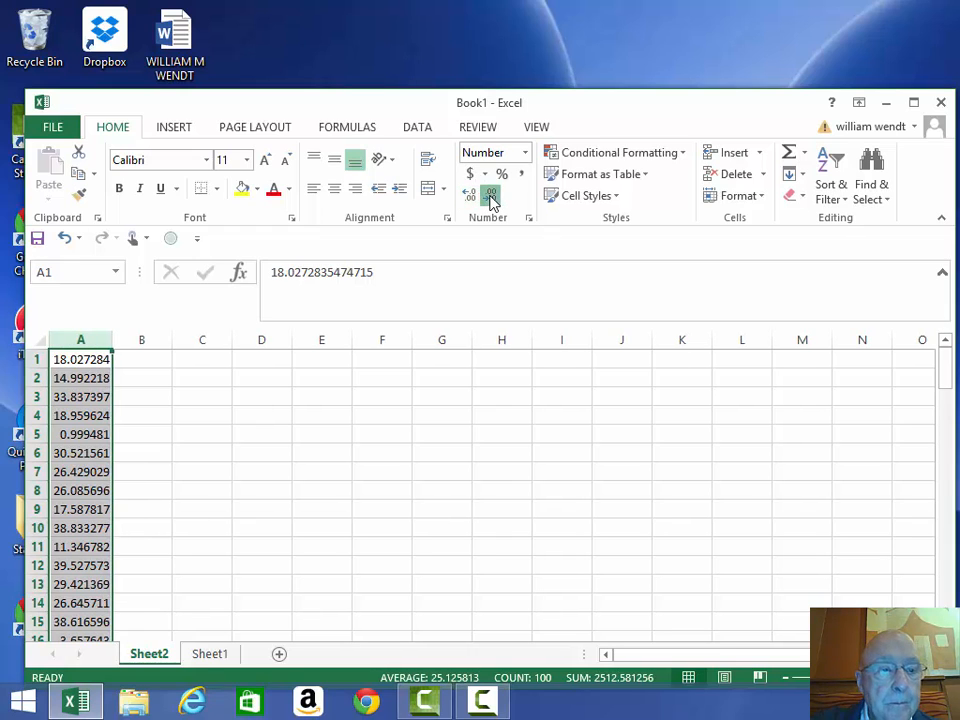
click(491, 199)
click(491, 199)
click(491, 199)
click(491, 199)
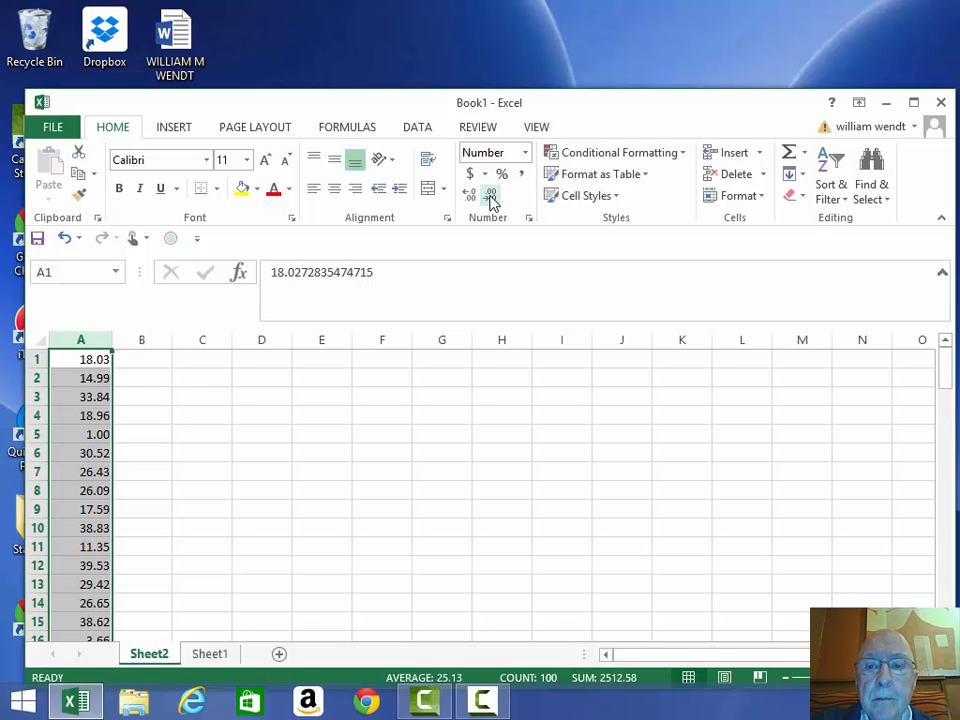
Step: Sort the random numbers in column A from smallest to largest and deselect the column
click(845, 203)
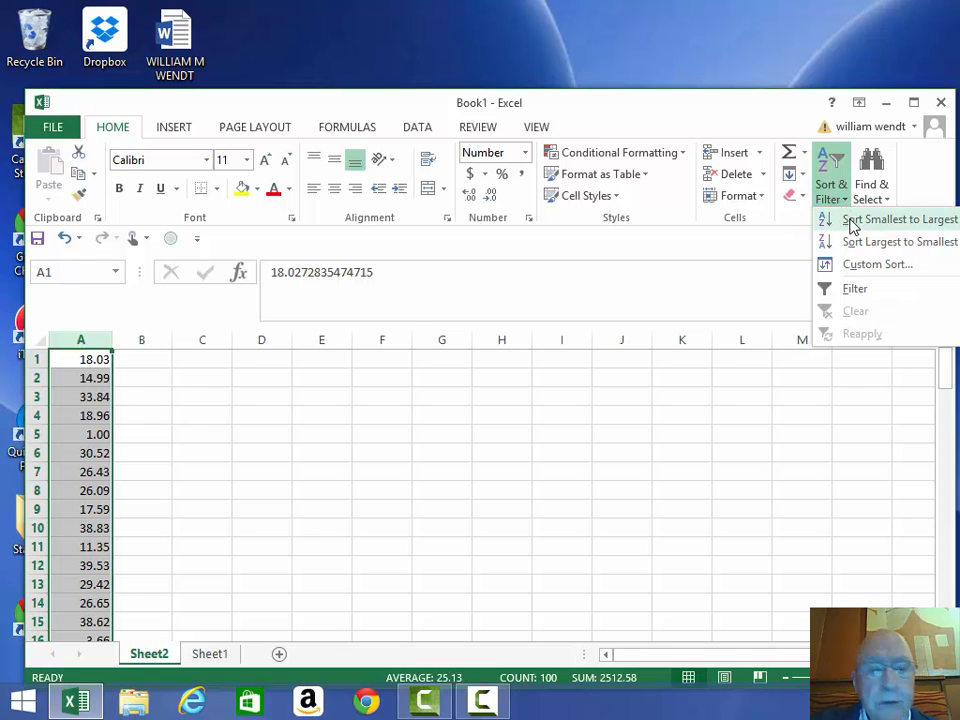
click(852, 222)
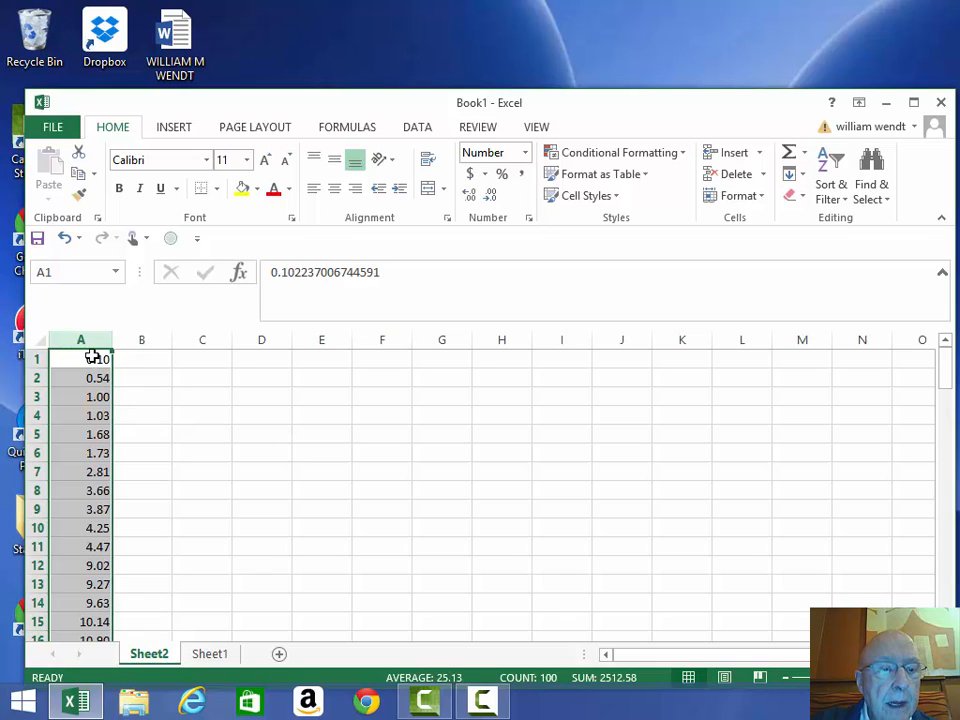
click(252, 430)
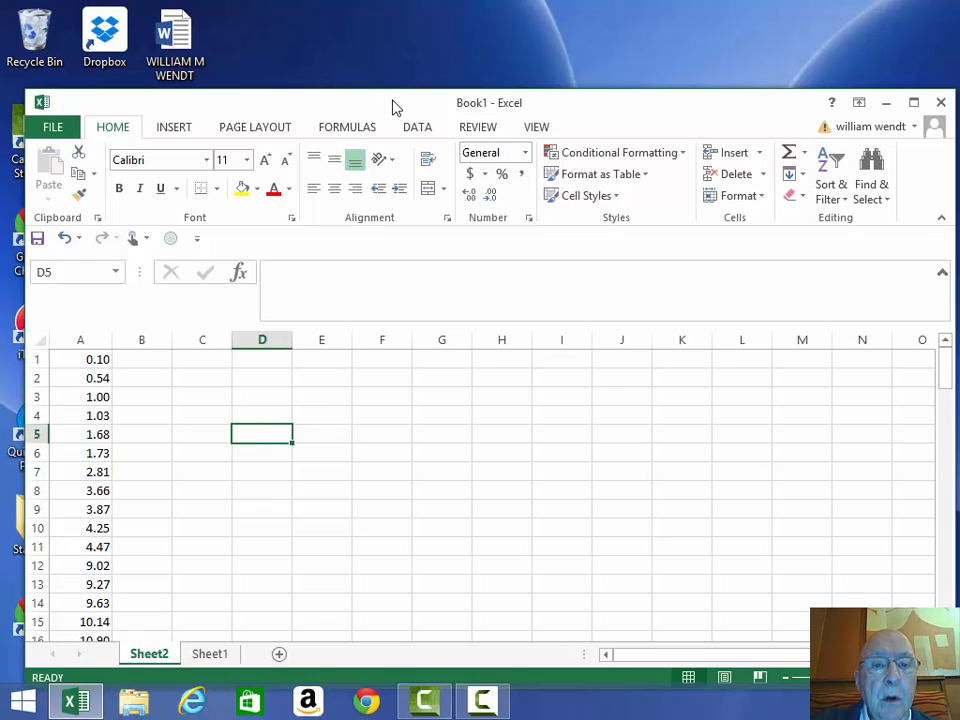
Step: Start a Descriptive Statistics analysis with Summary statistics, a 95% Confidence Level for Mean, Kth Largest and Kth Smallest enabled
click(418, 130)
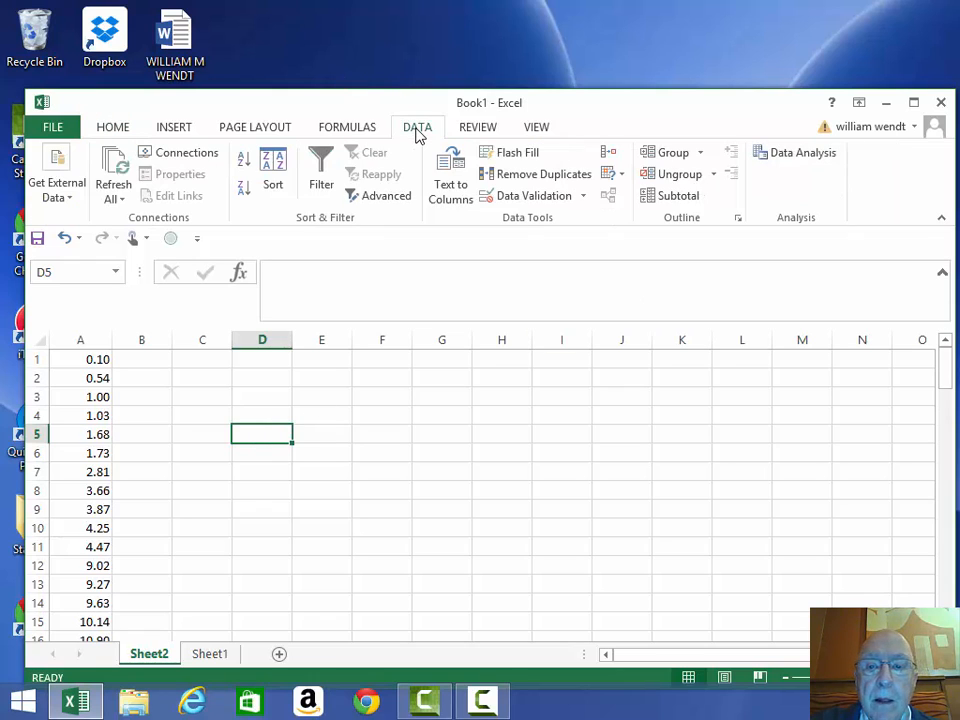
click(787, 156)
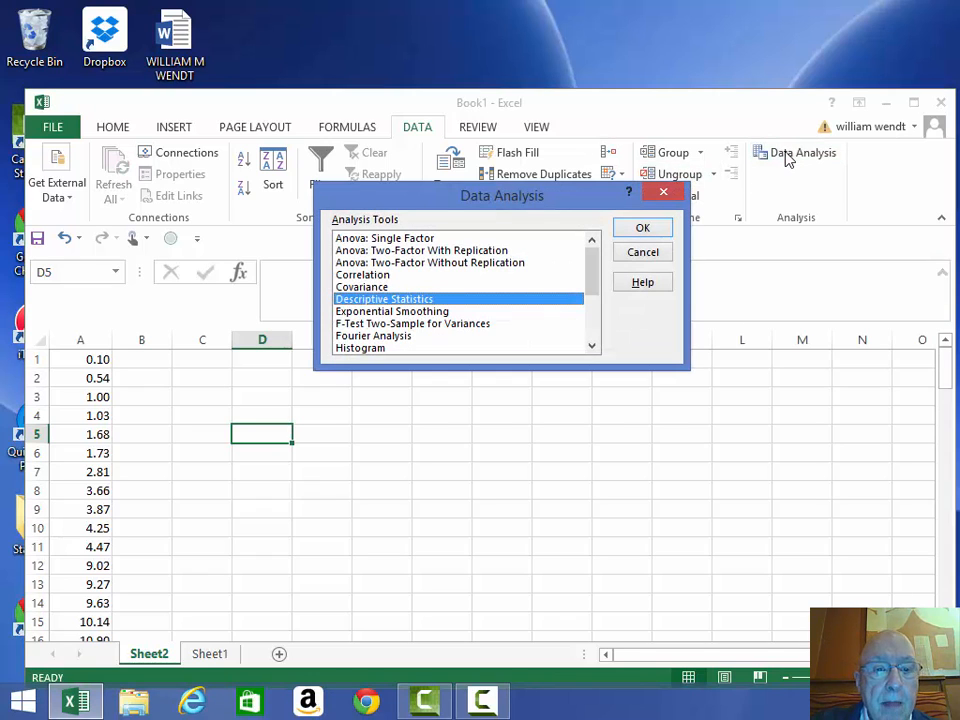
click(643, 230)
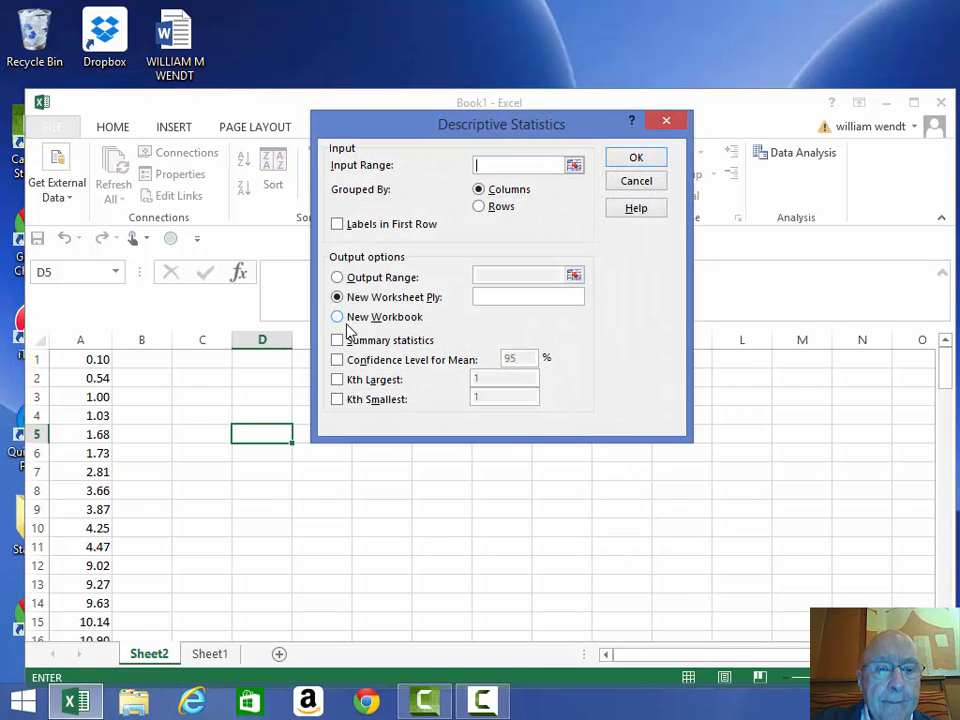
click(338, 342)
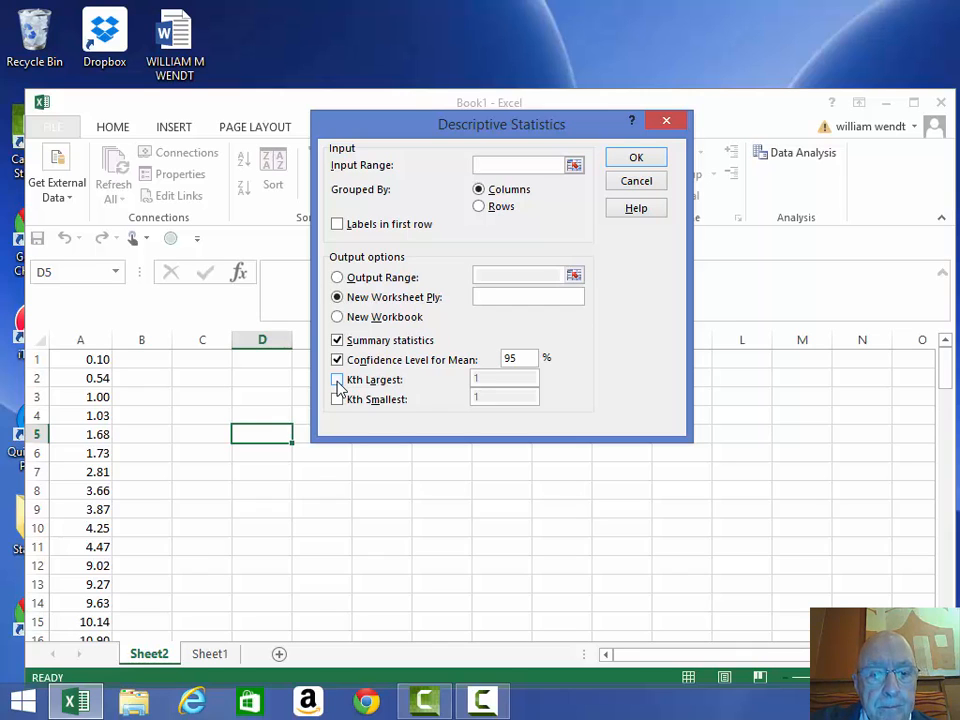
click(338, 381)
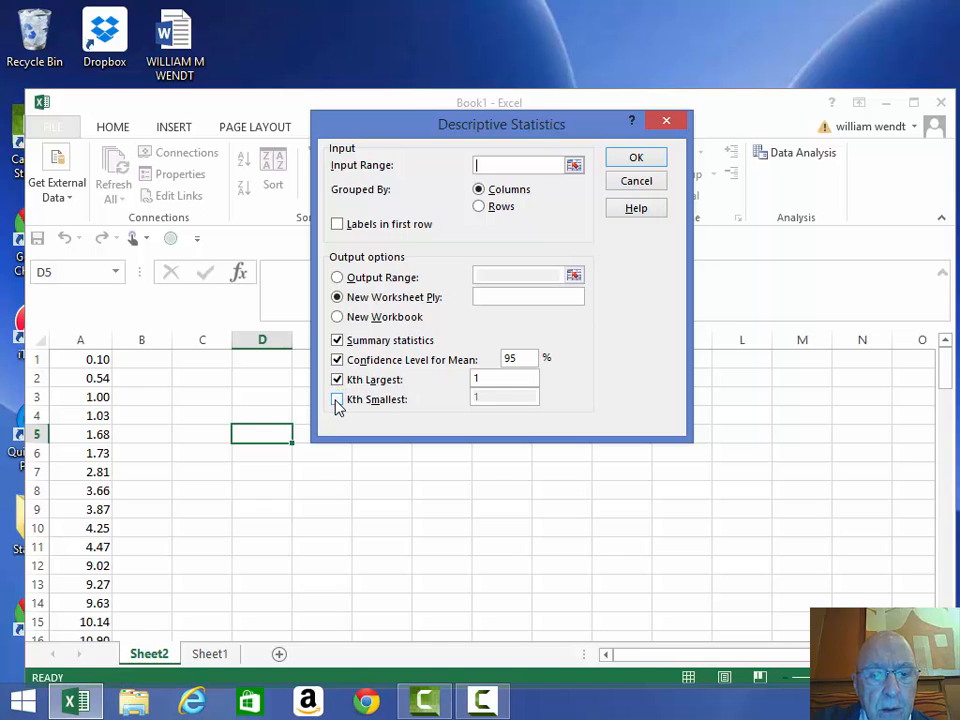
key(Escape)
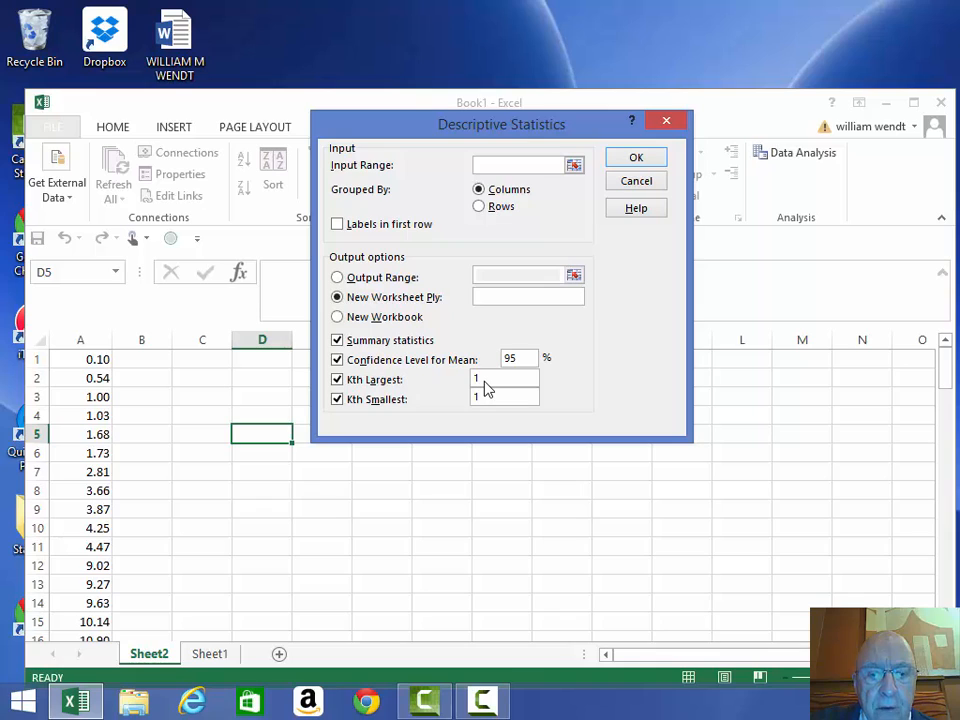
Step: Set both the Kth Largest and the Kth Smallest values to 25
double_click(475, 379)
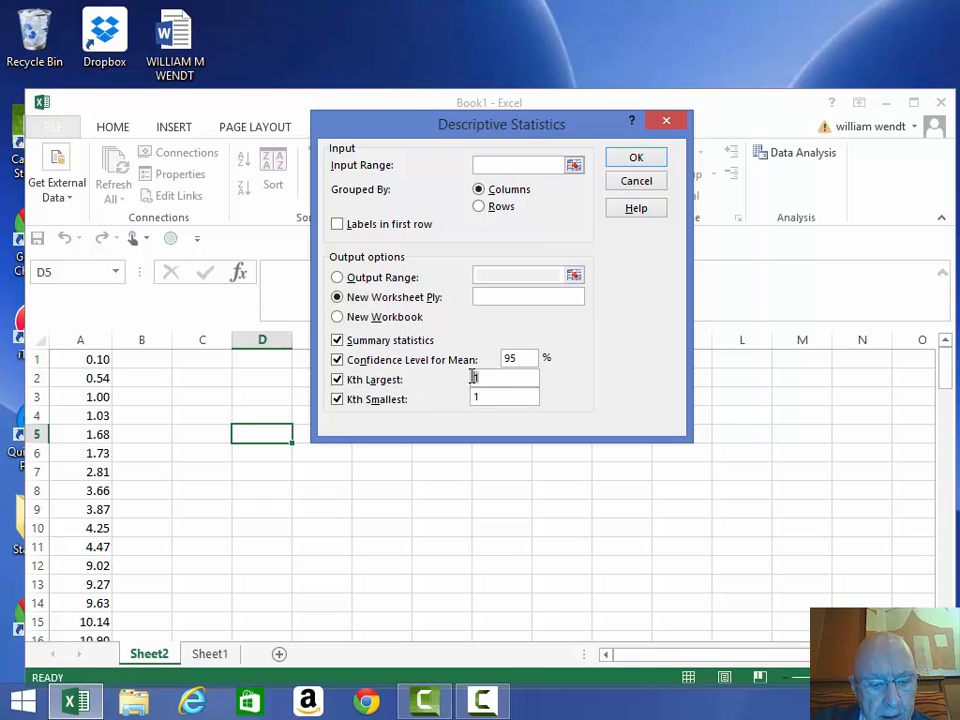
text(2)
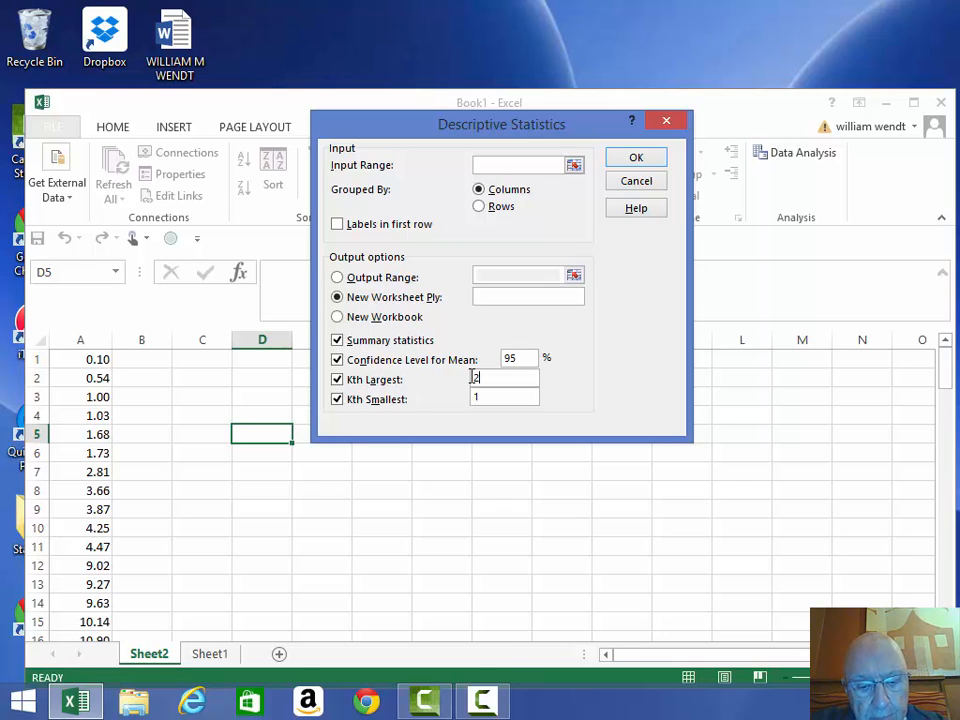
text(5)
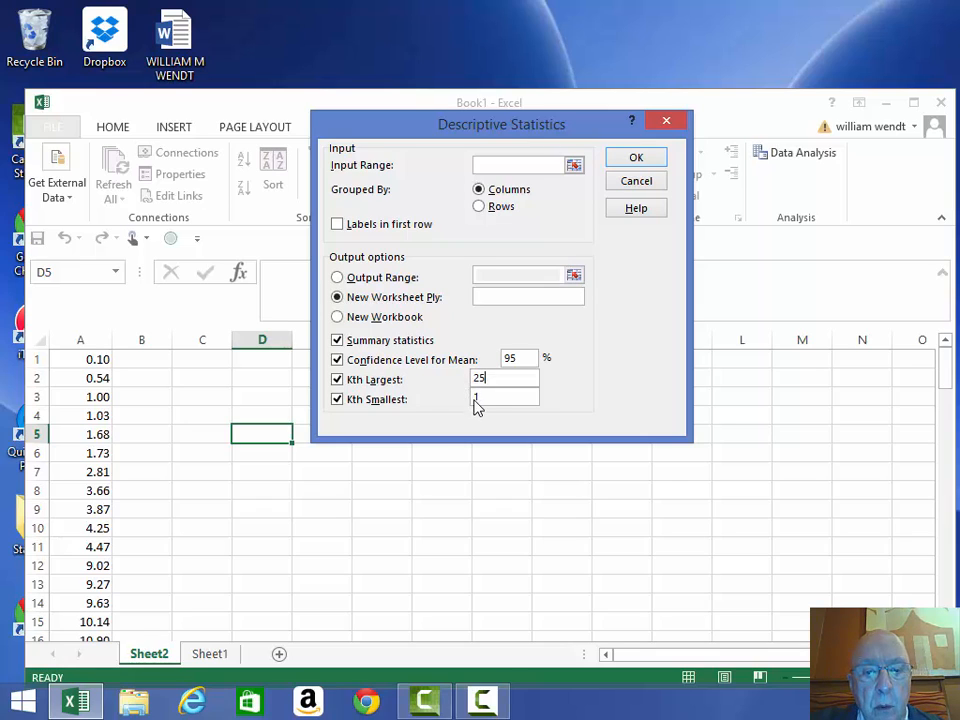
click(479, 399)
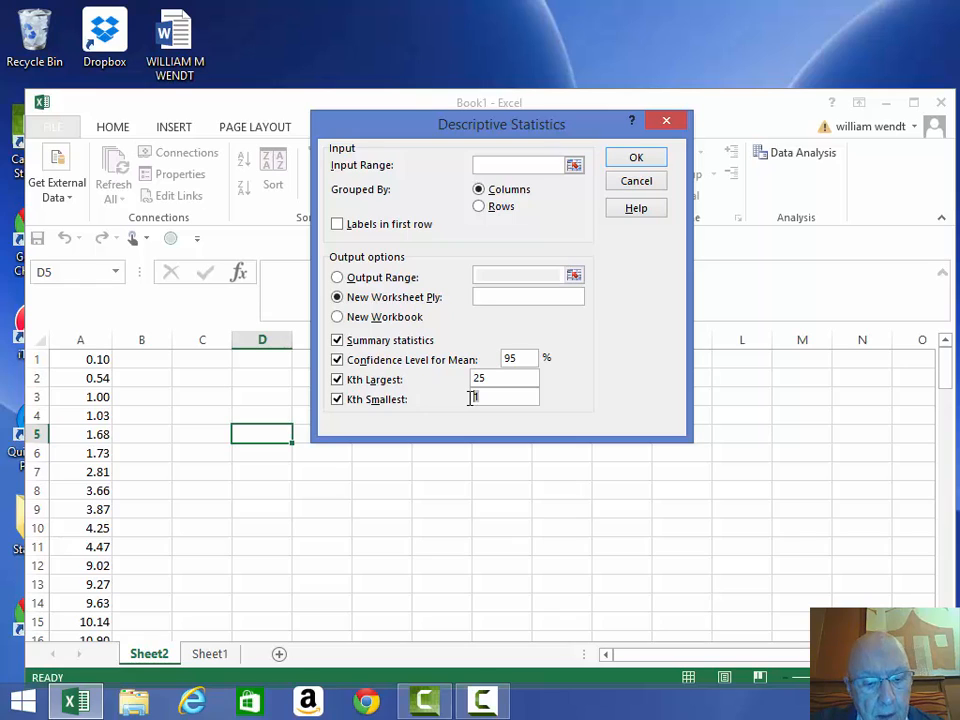
text(25)
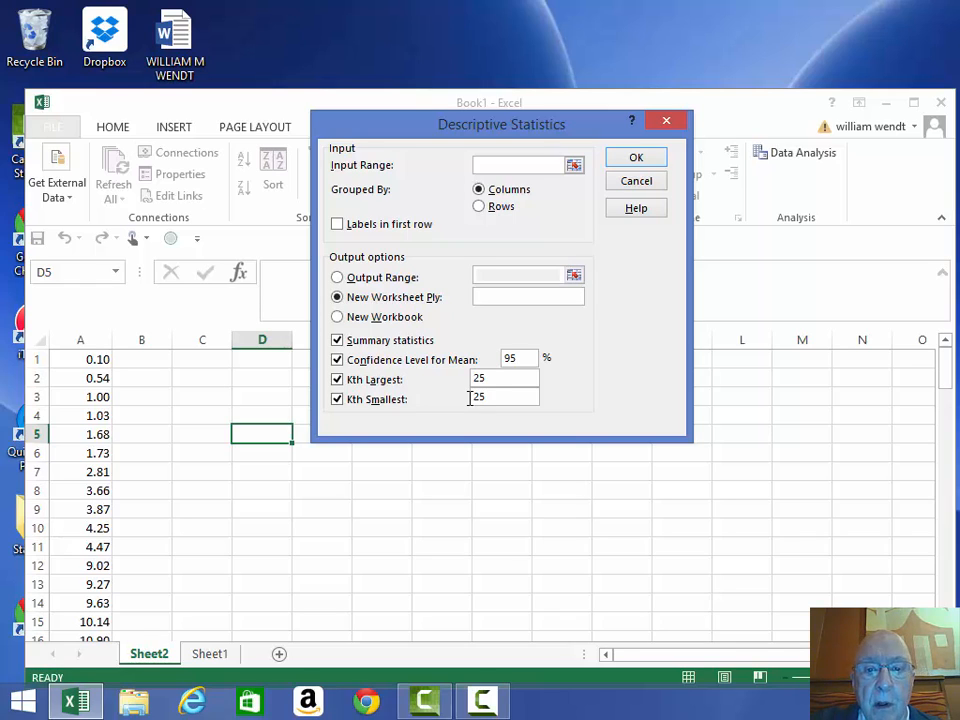
Step: Generate the descriptive statistics for input range A1:A100 on a new worksheet and widen column A to fit its labels
click(637, 160)
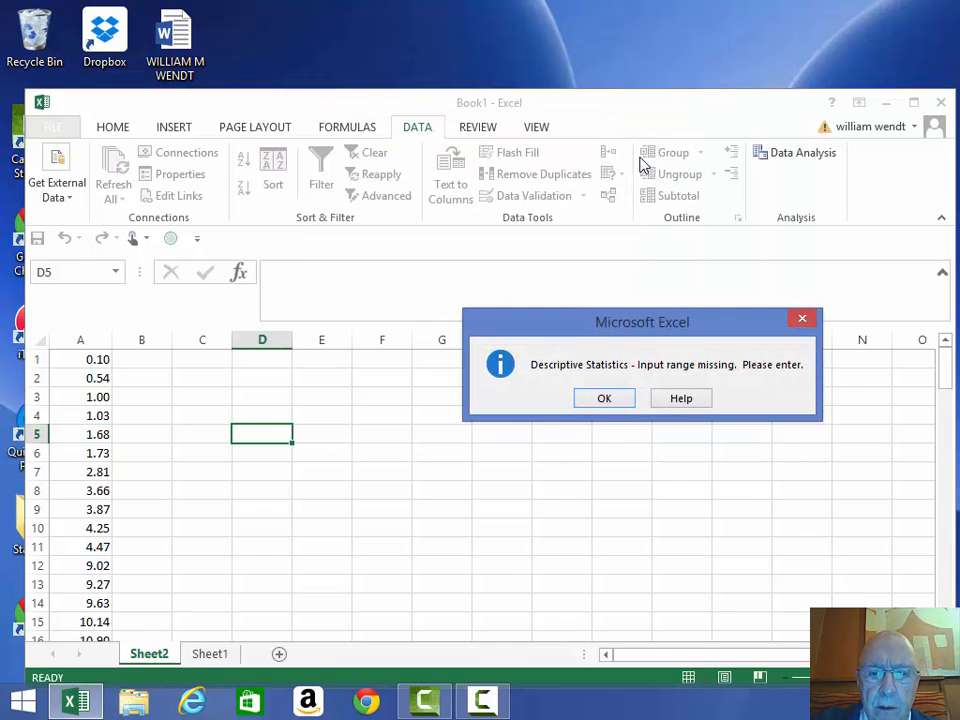
click(590, 399)
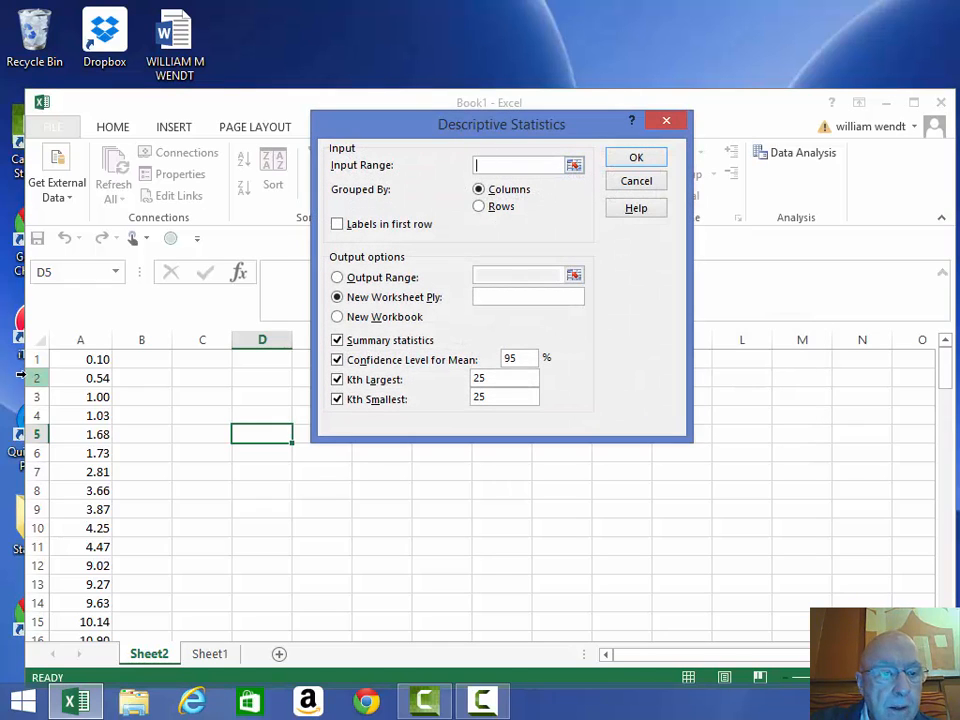
drag(85, 360, 113, 604)
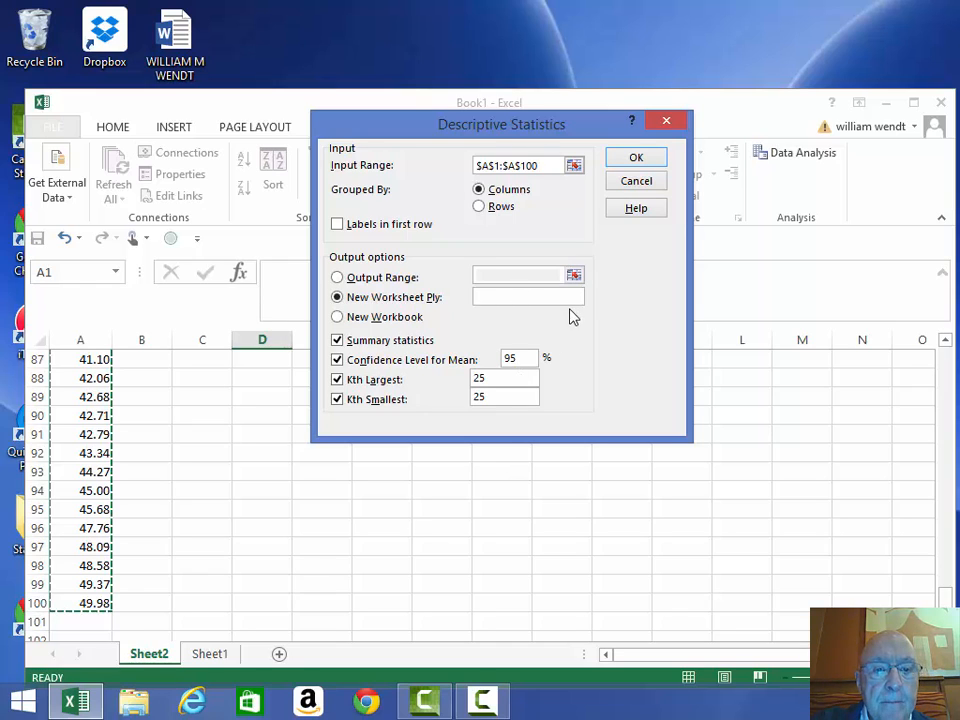
click(636, 160)
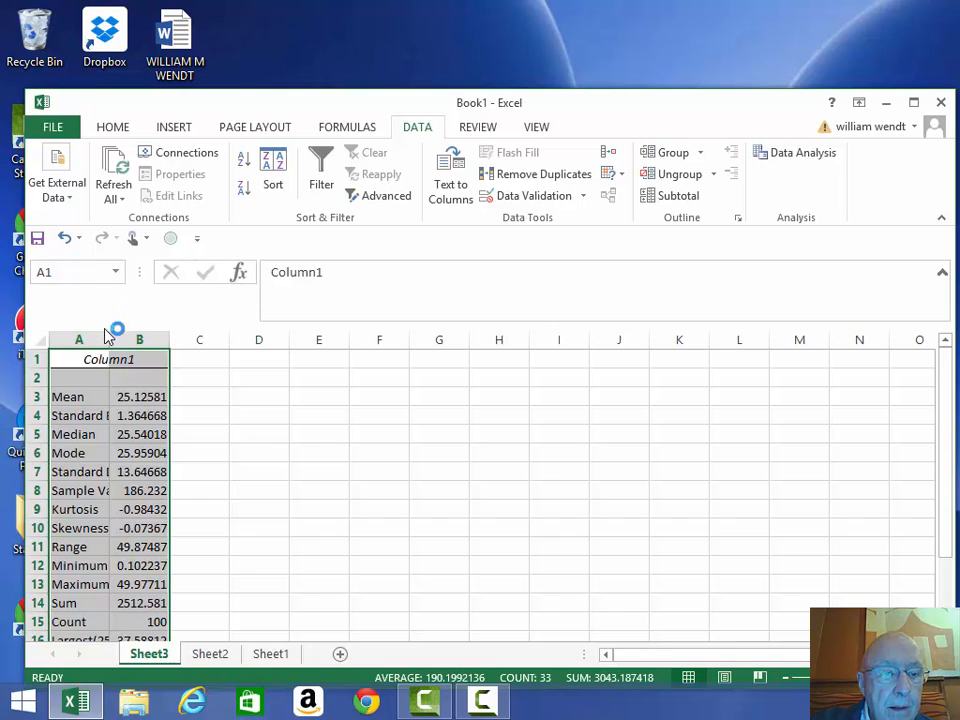
drag(106, 337, 208, 388)
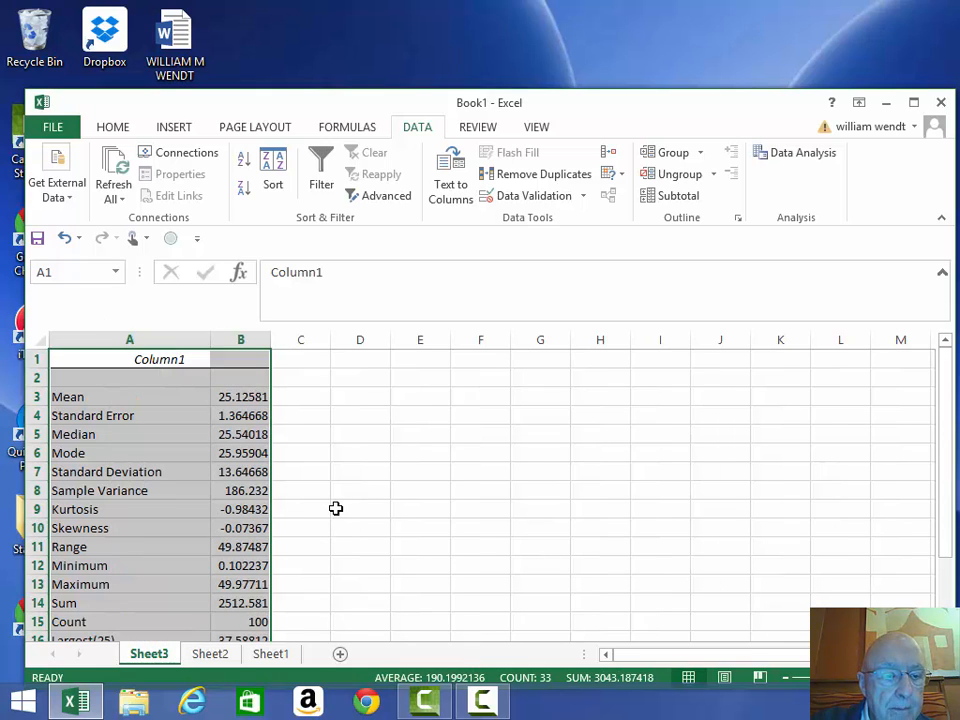
Step: Examine the descriptive statistics table from the mean down to the 95% confidence level
scroll(336, 507, down, 1)
scroll(336, 507, down, 1)
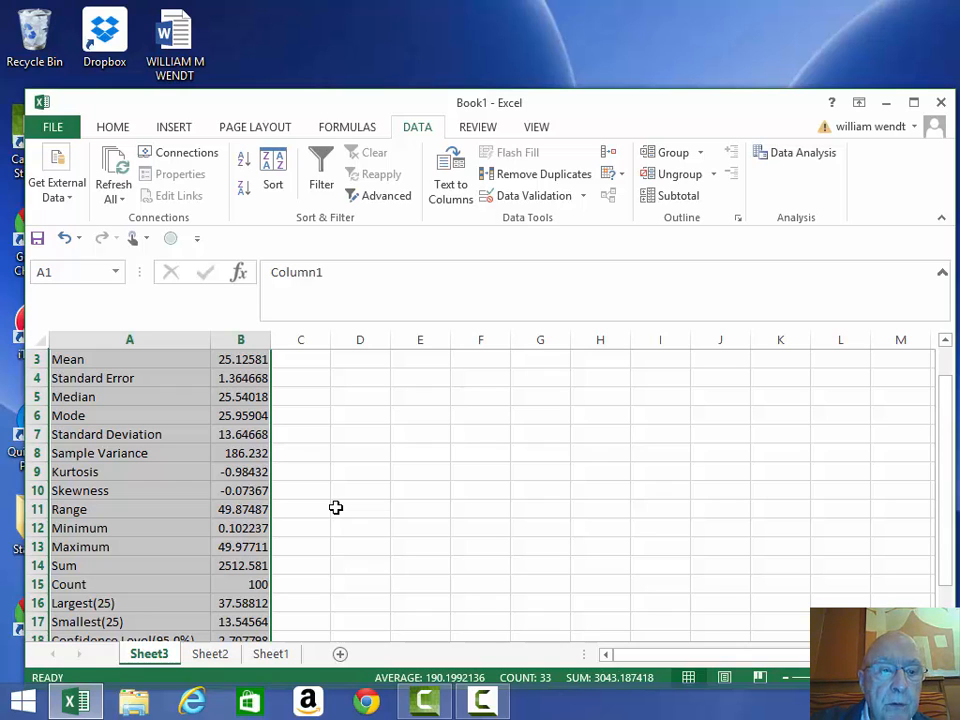
scroll(336, 507, down, 5)
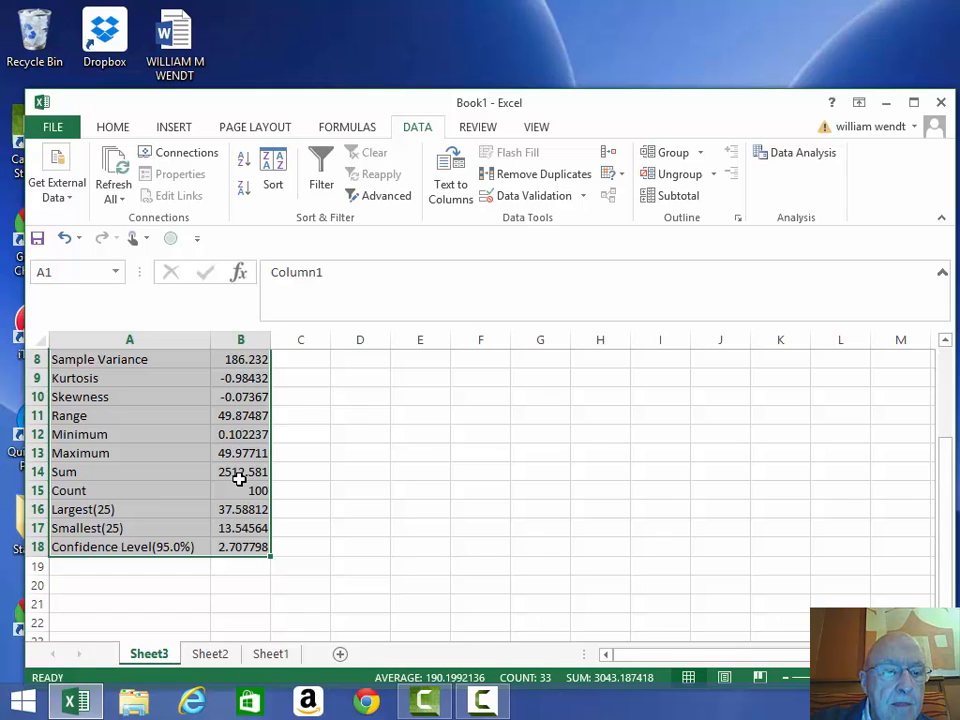
scroll(239, 479, up, 2)
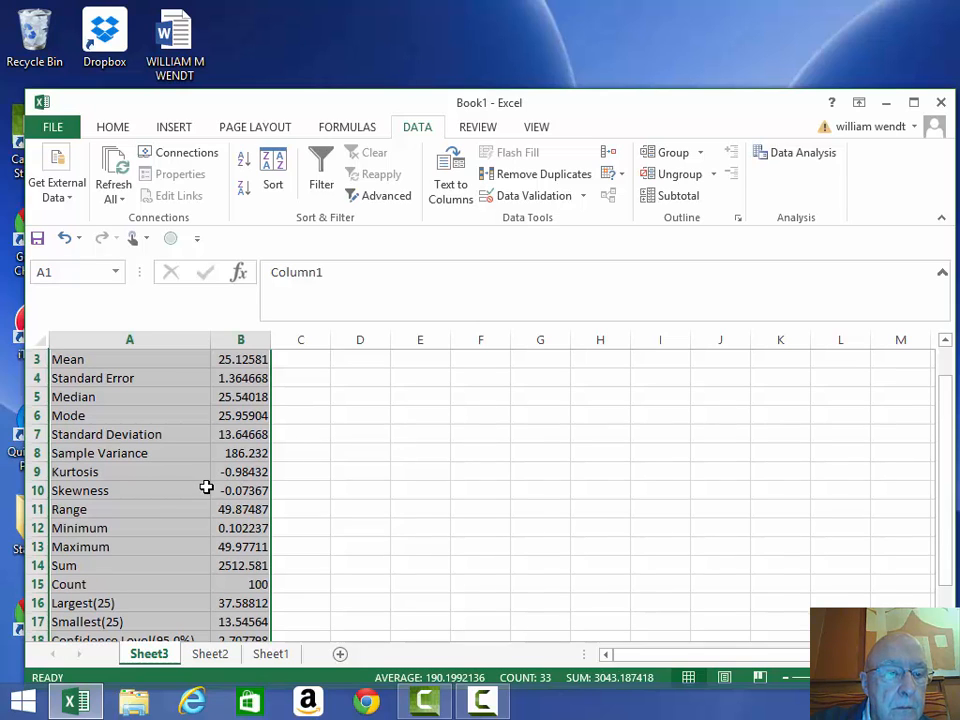
scroll(206, 487, up, 1)
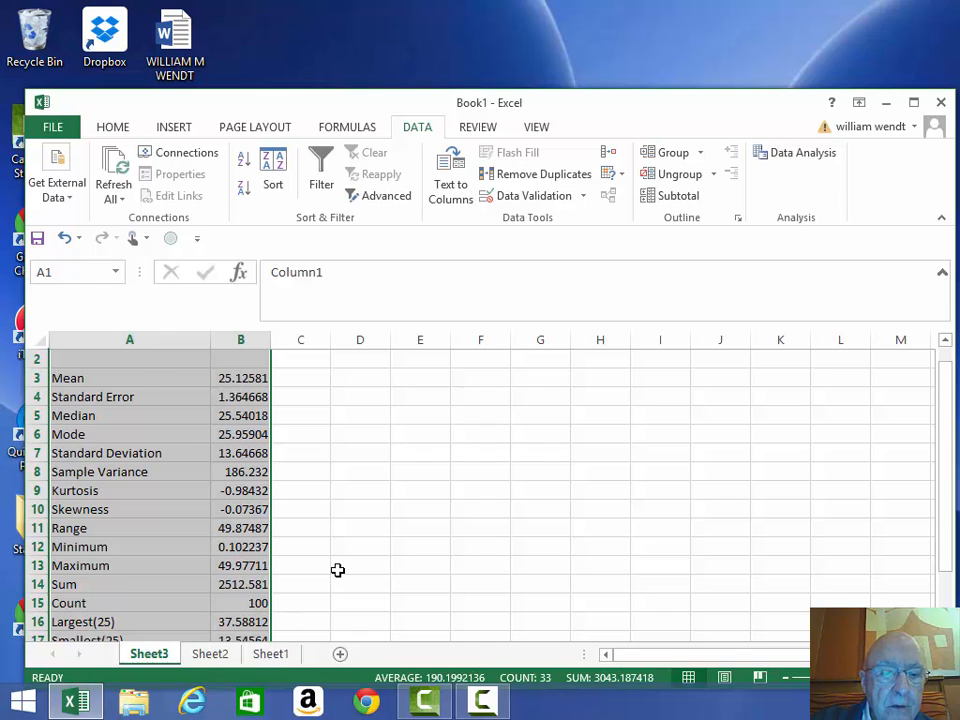
scroll(338, 570, down, 2)
scroll(338, 570, up, 2)
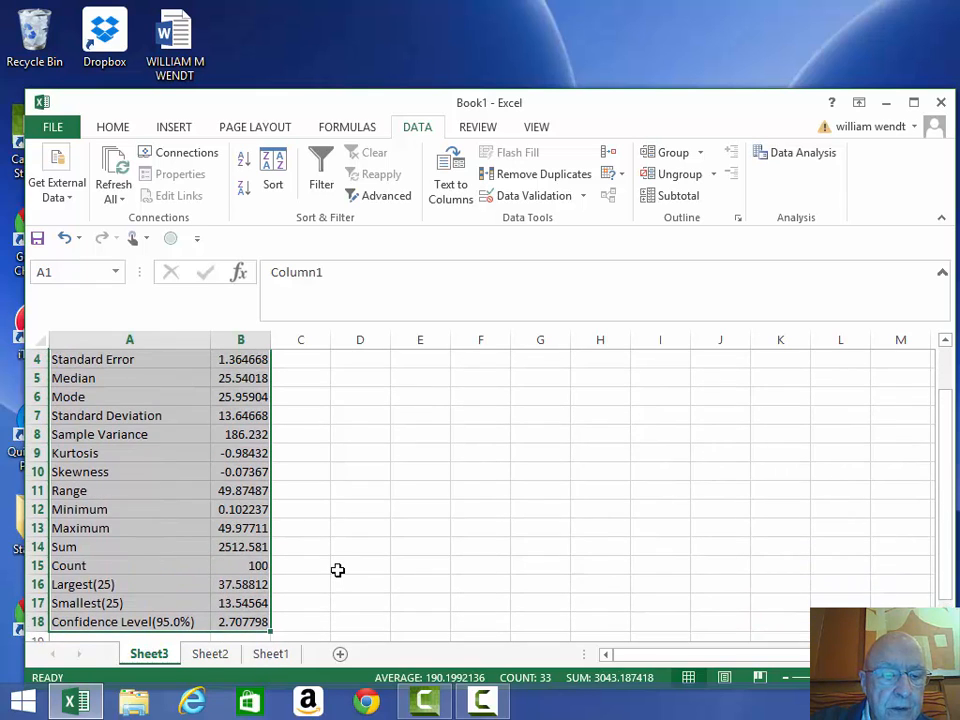
scroll(338, 570, down, 1)
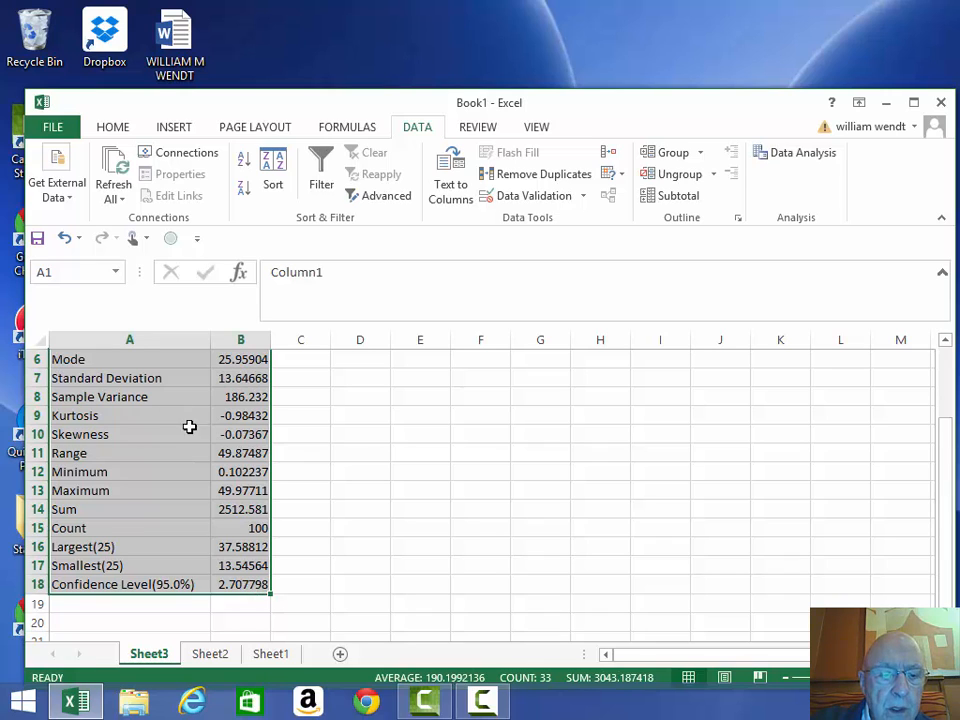
scroll(384, 447, up, 2)
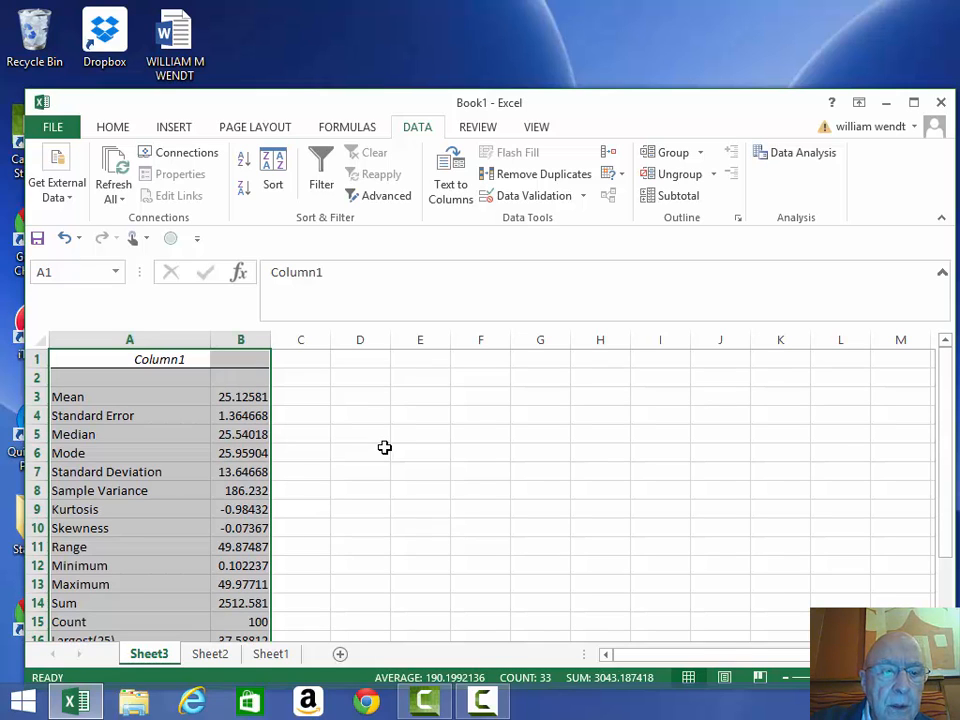
scroll(384, 447, down, 3)
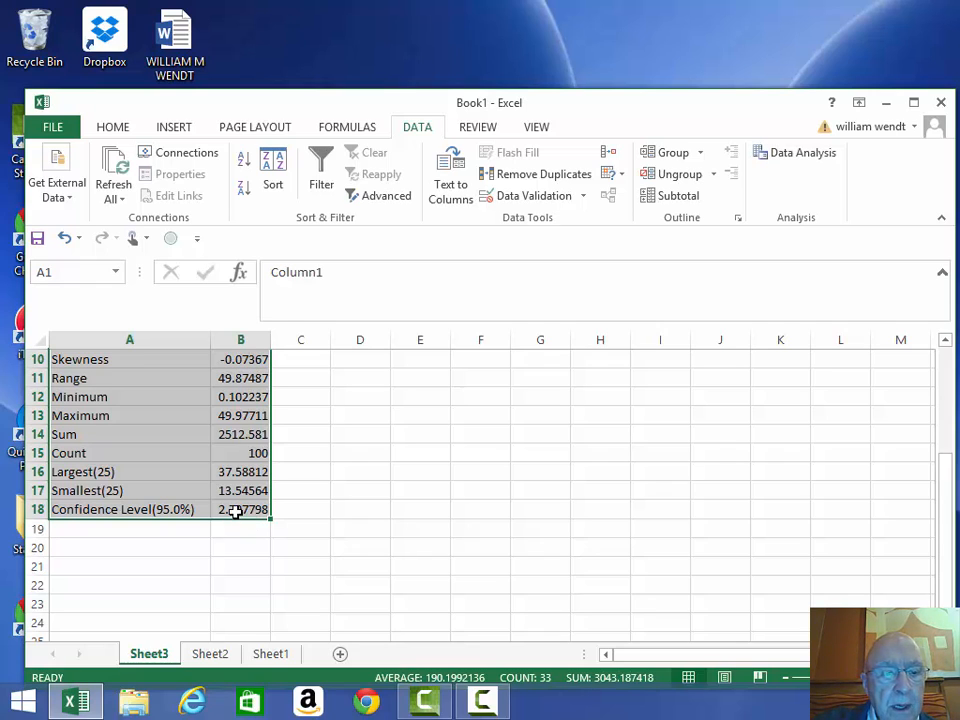
scroll(235, 511, up, 2)
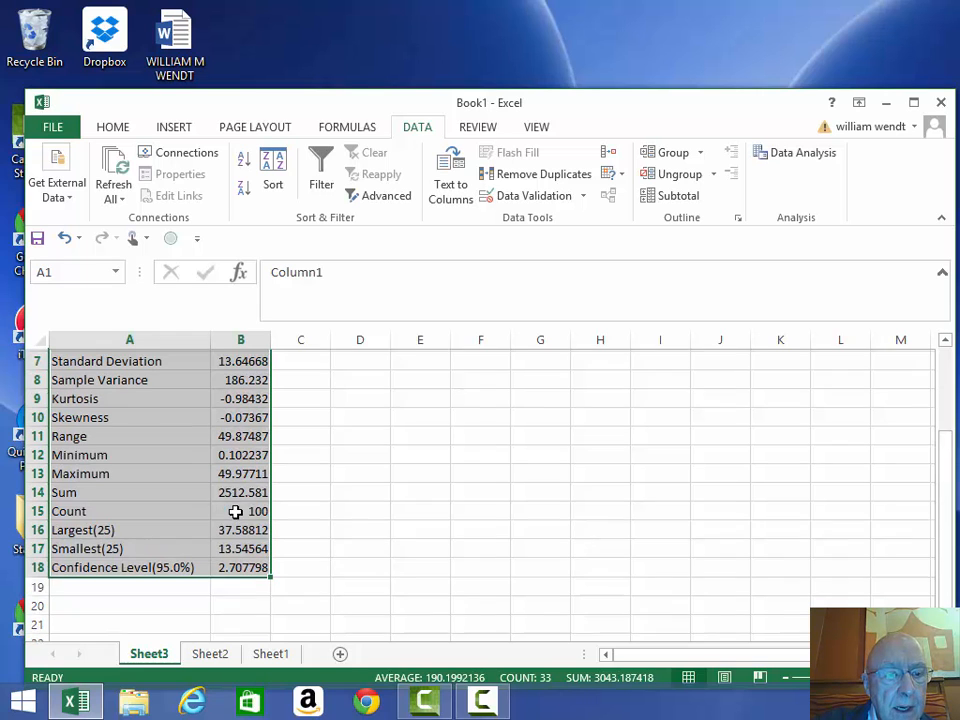
scroll(235, 511, down, 2)
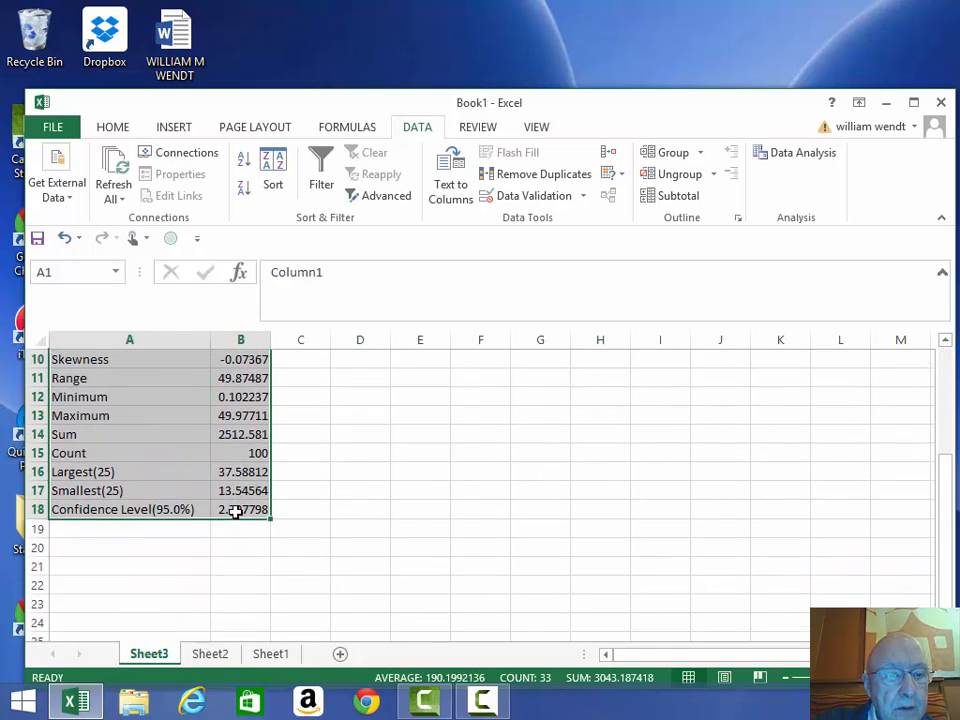
scroll(235, 511, up, 2)
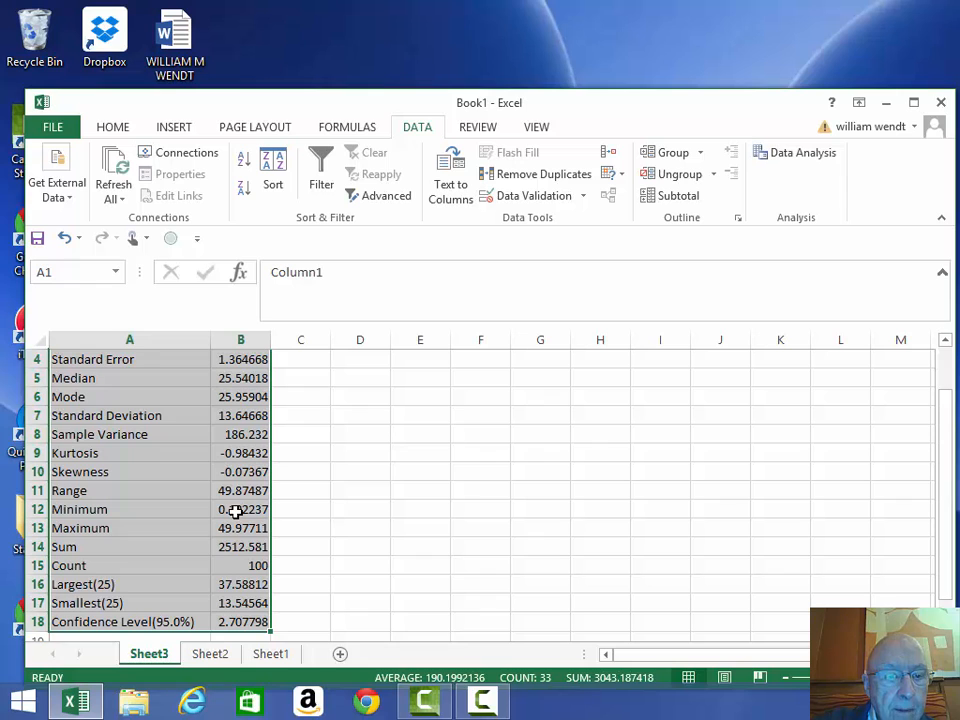
scroll(235, 511, down, 1)
scroll(235, 511, up, 1)
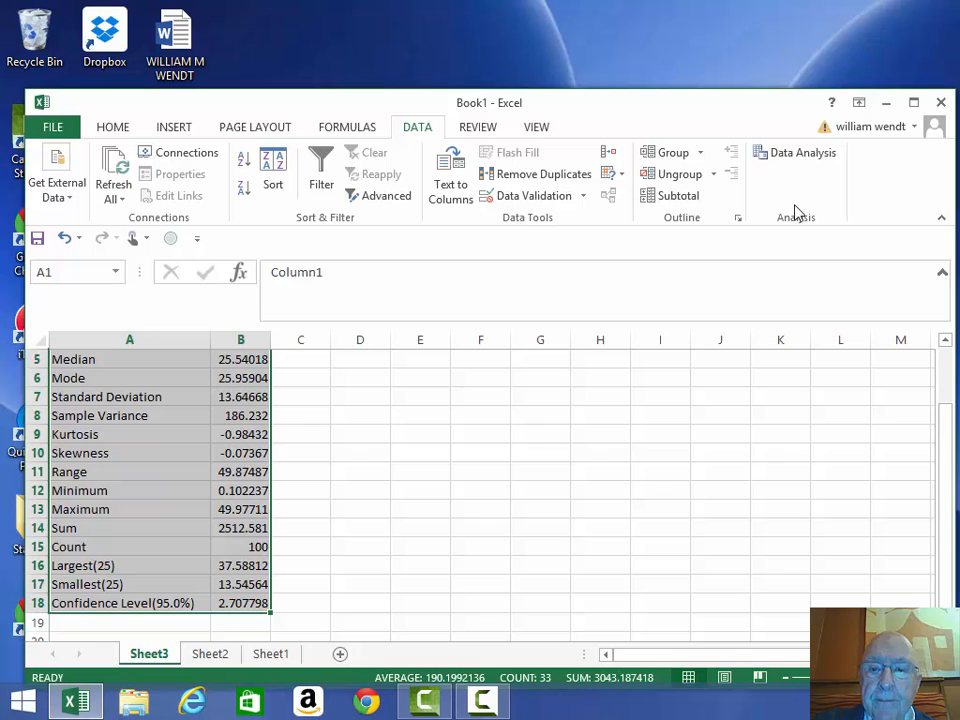
click(801, 158)
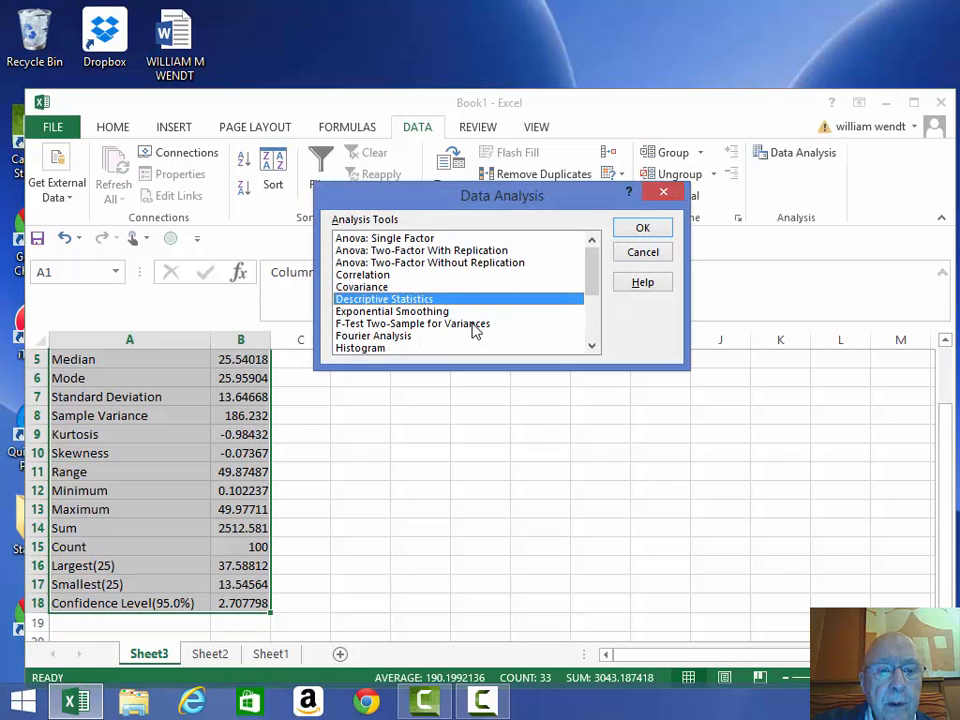
click(389, 348)
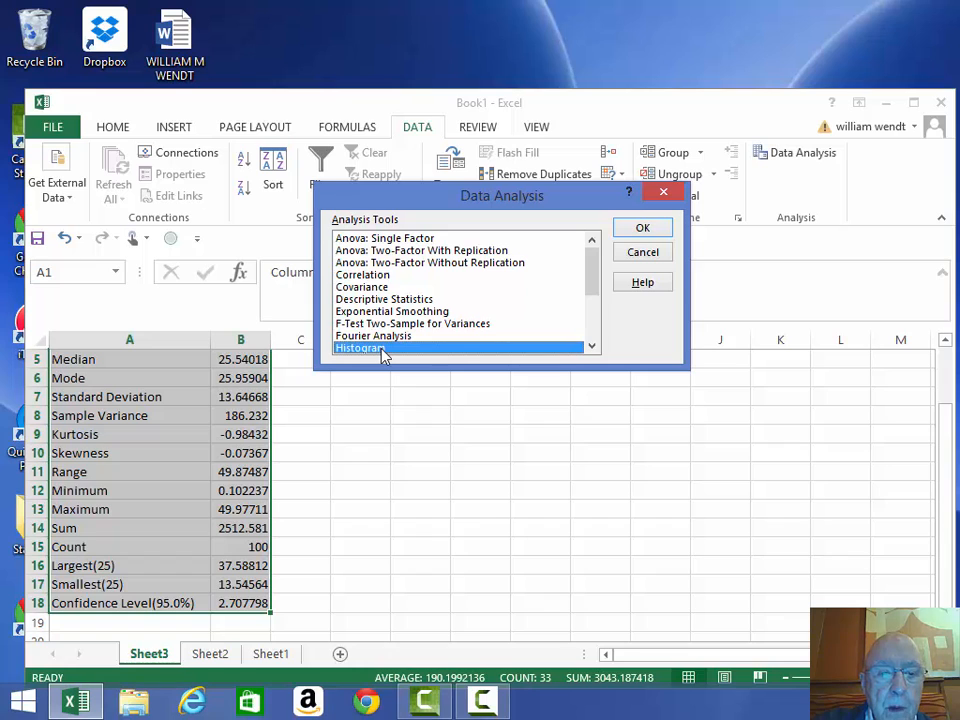
click(643, 230)
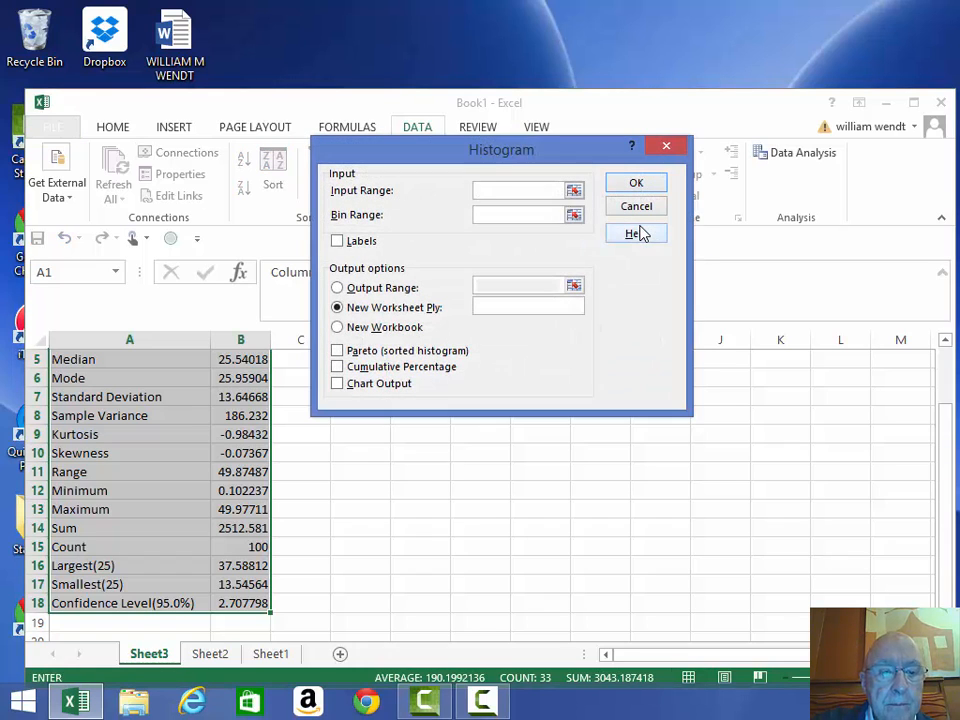
click(214, 657)
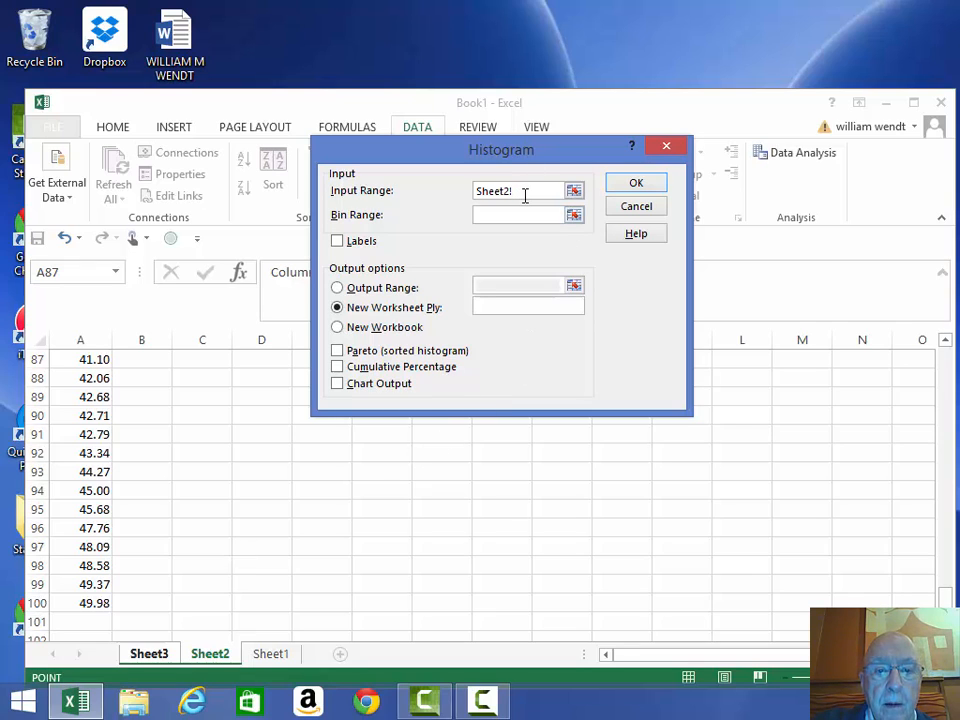
drag(524, 195, 465, 183)
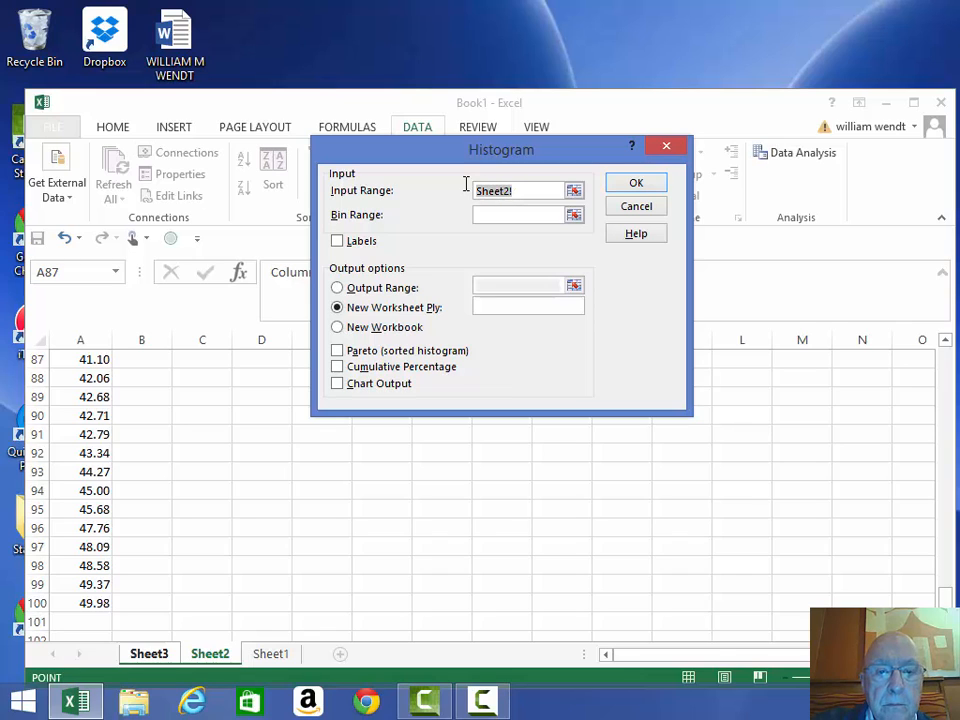
click(320, 540)
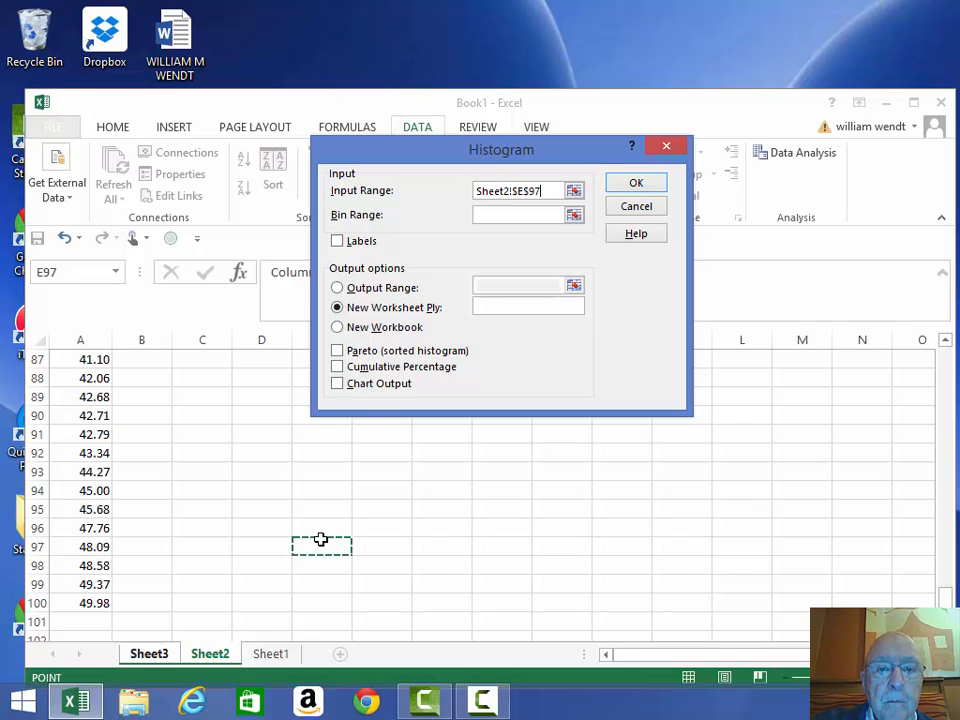
key(BackSpace)
key(BackSpace)
key(BackSpace)
key(BackSpace)
key(BackSpace)
key(BackSpace)
key(BackSpace)
key(BackSpace)
key(BackSpace)
key(BackSpace)
key(BackSpace)
key(BackSpace)
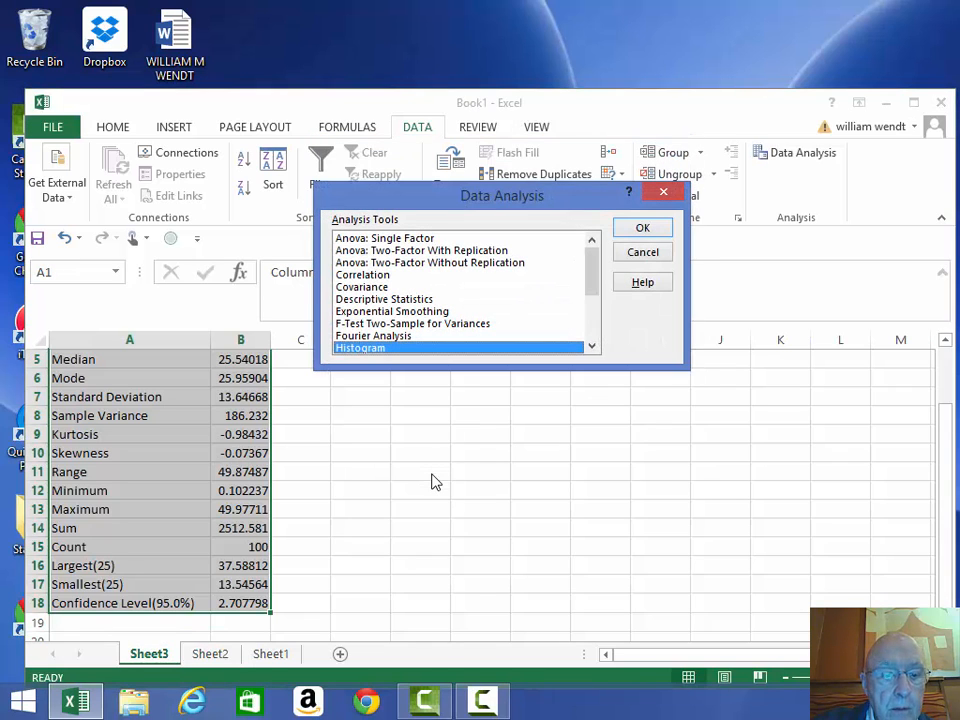
Step: Return to the start of the sorted numbers on Sheet2 and start a Histogram analysis
click(675, 192)
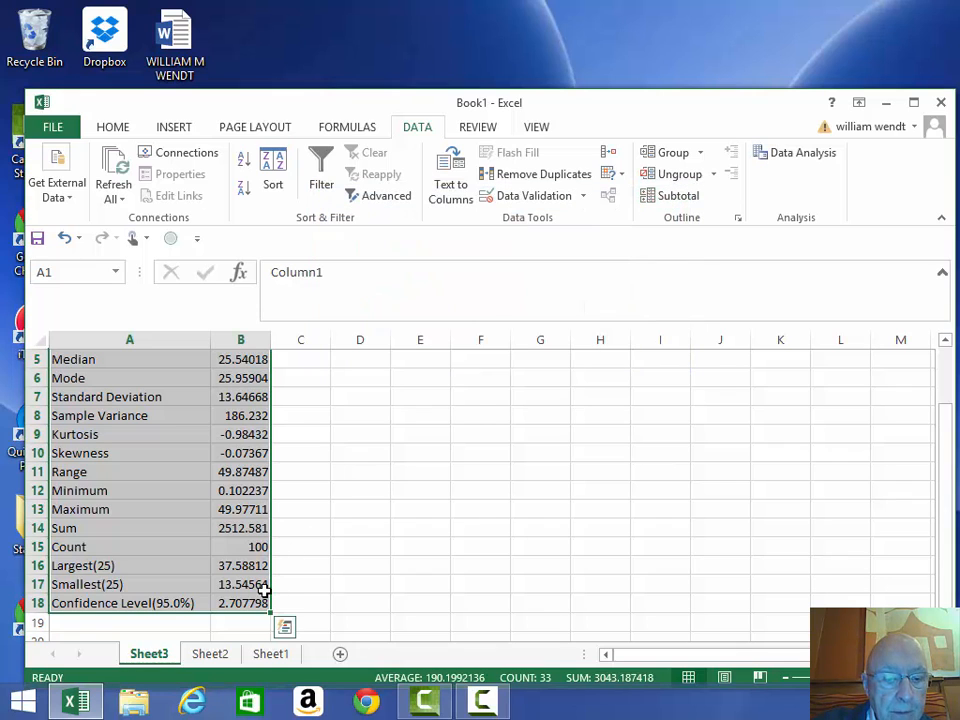
click(226, 655)
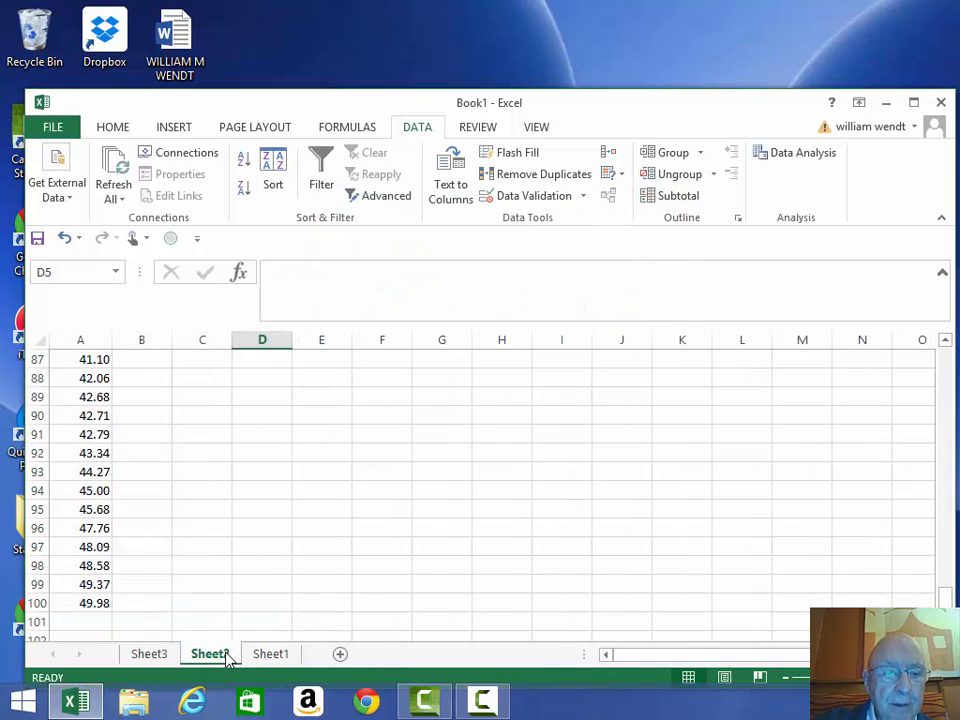
scroll(292, 432, up, 6)
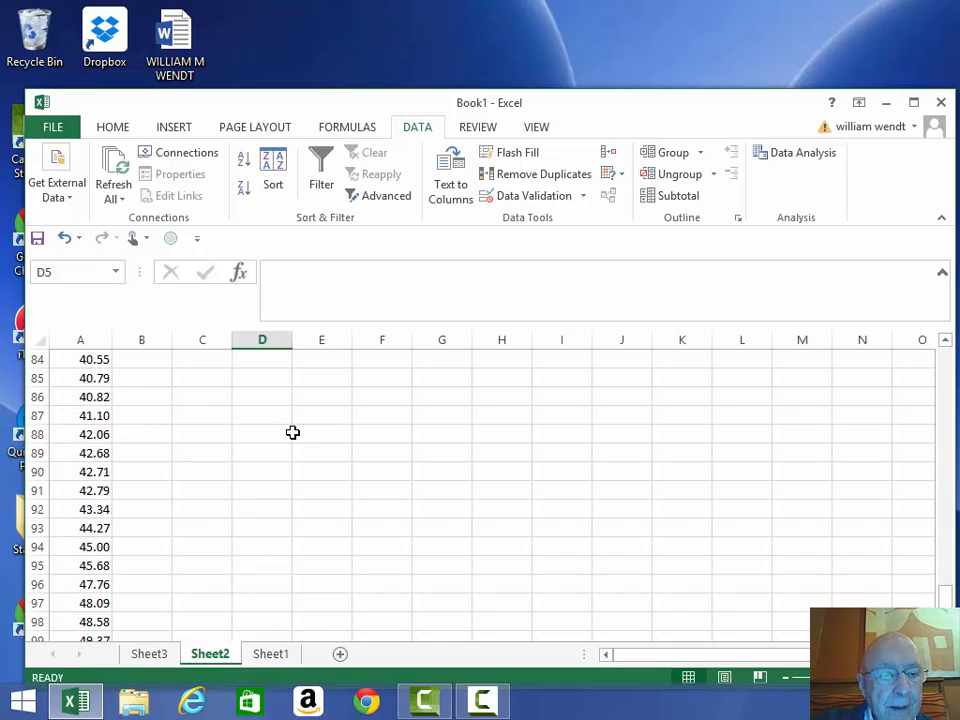
scroll(292, 432, up, 20)
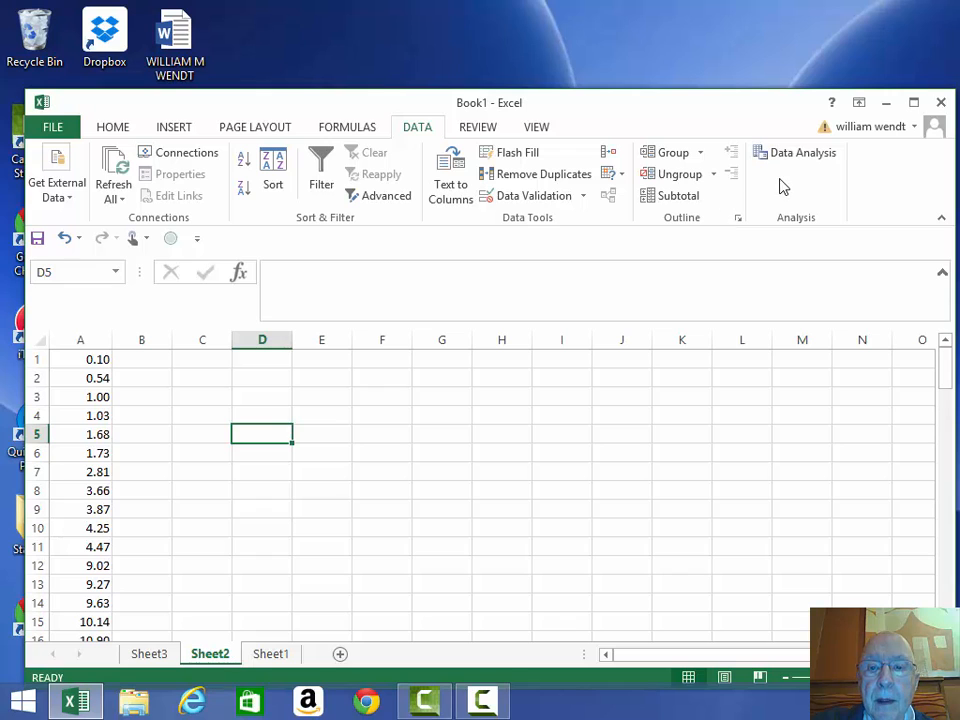
click(802, 153)
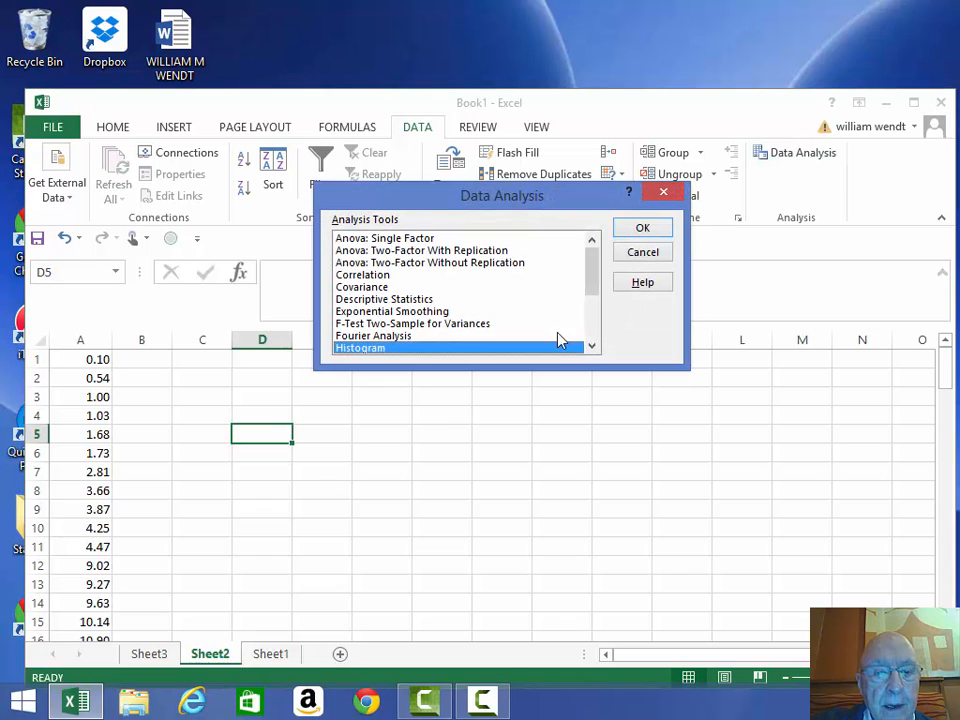
click(643, 228)
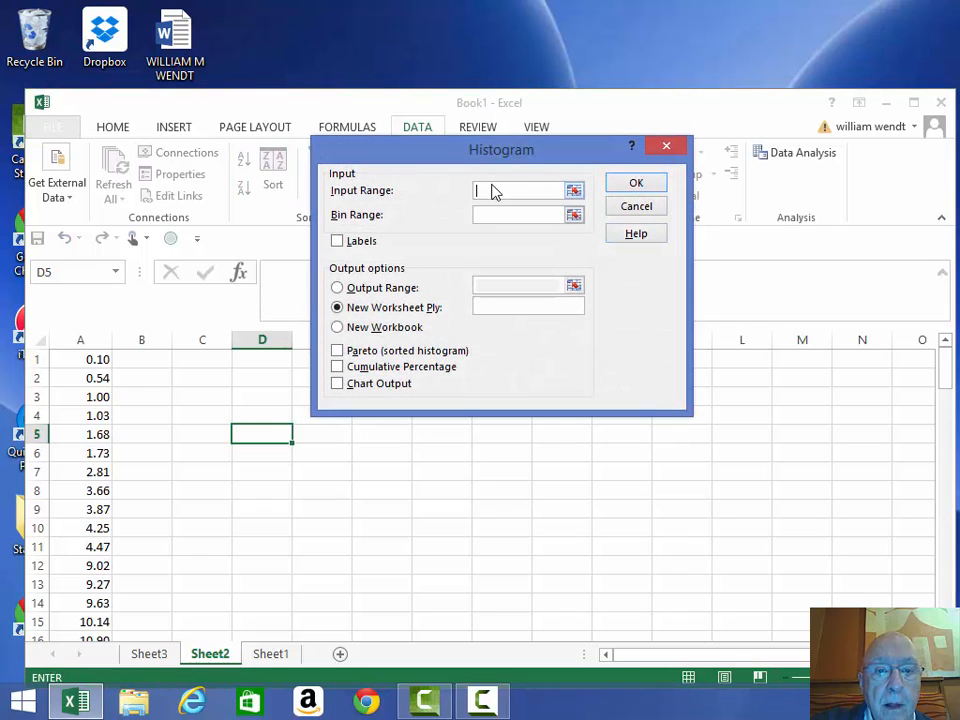
Step: Generate a histogram with Chart Output for input range A1:A100 on a new worksheet, leaving the bin range empty
click(91, 364)
drag(91, 368, 87, 595)
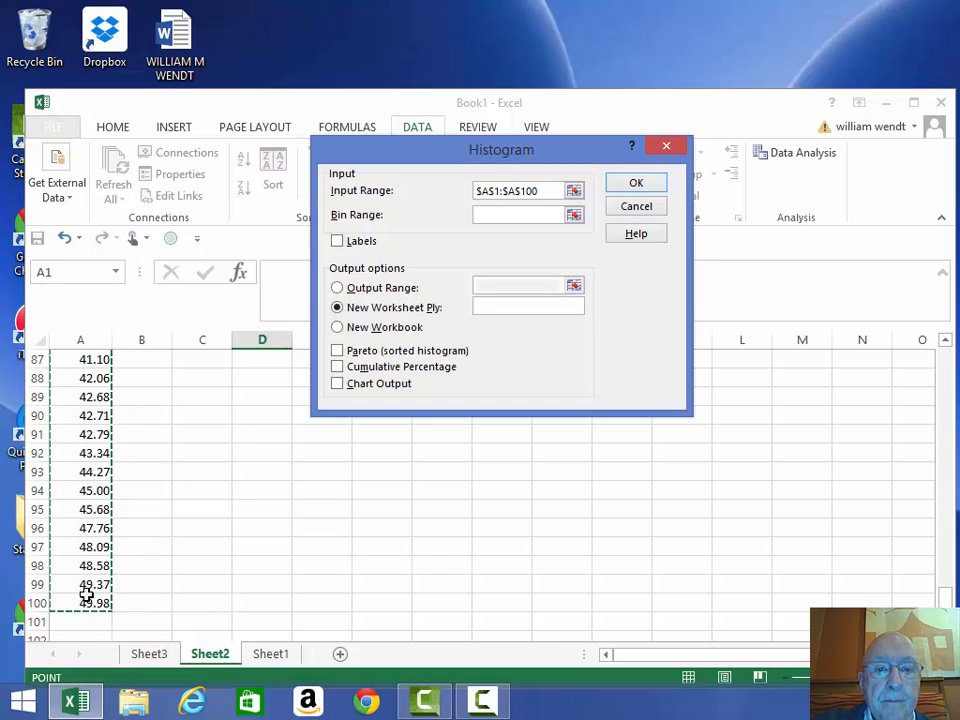
click(336, 384)
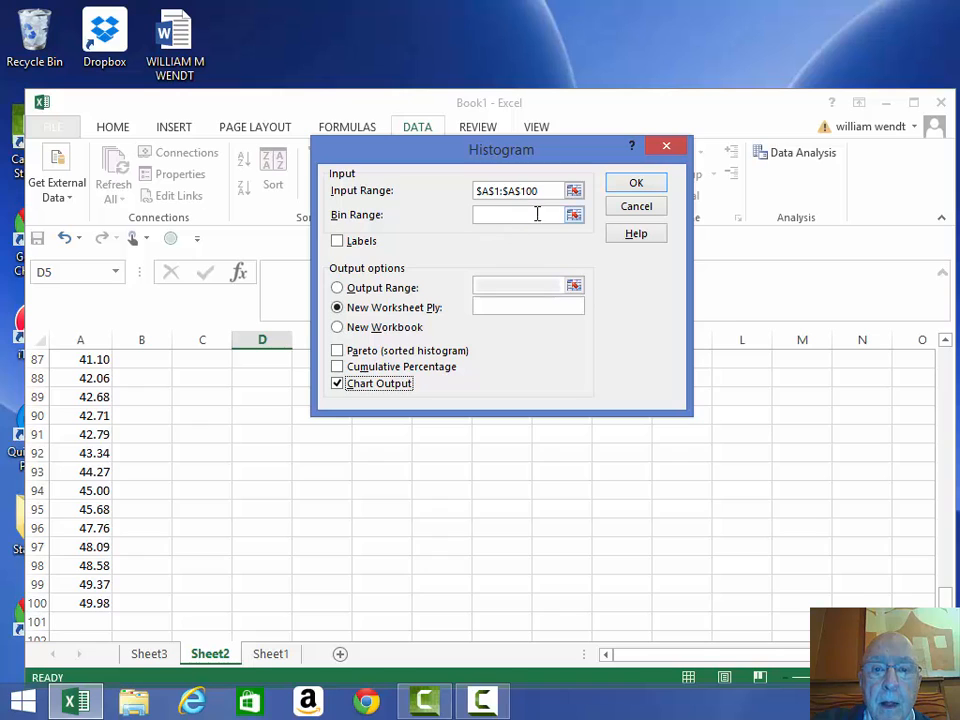
click(636, 186)
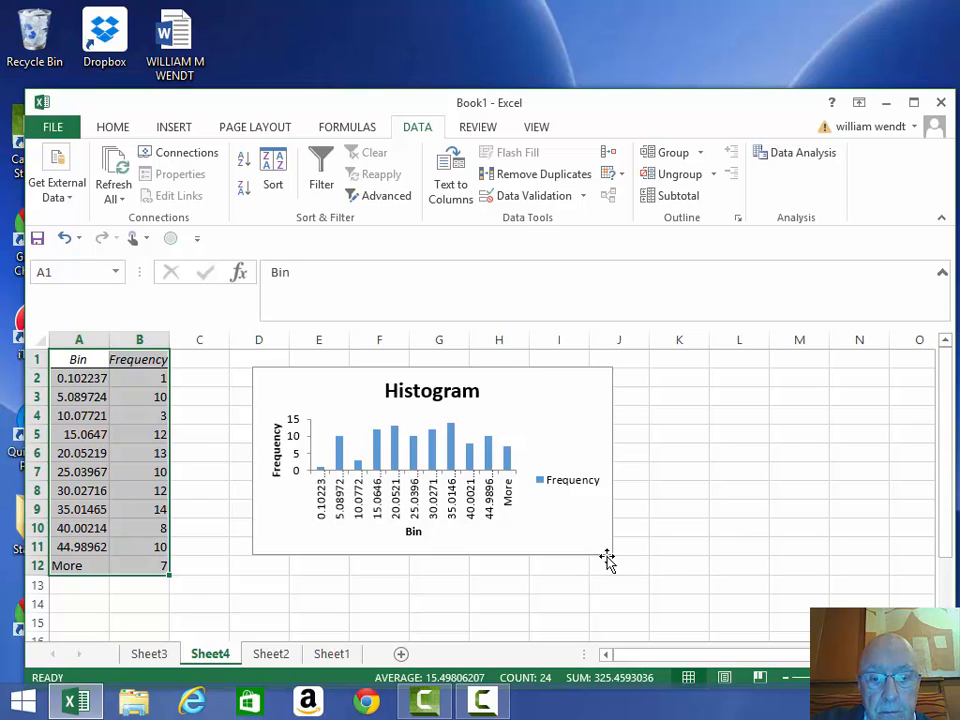
Step: Stretch the histogram chart downward to make it taller, then deselect it
drag(611, 560, 612, 652)
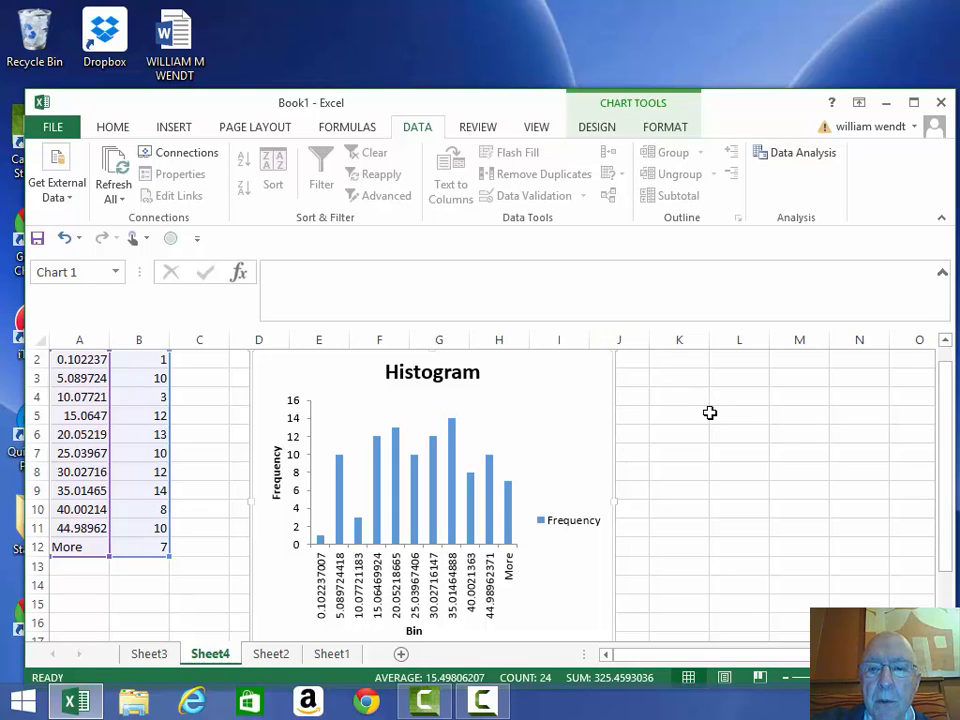
click(710, 413)
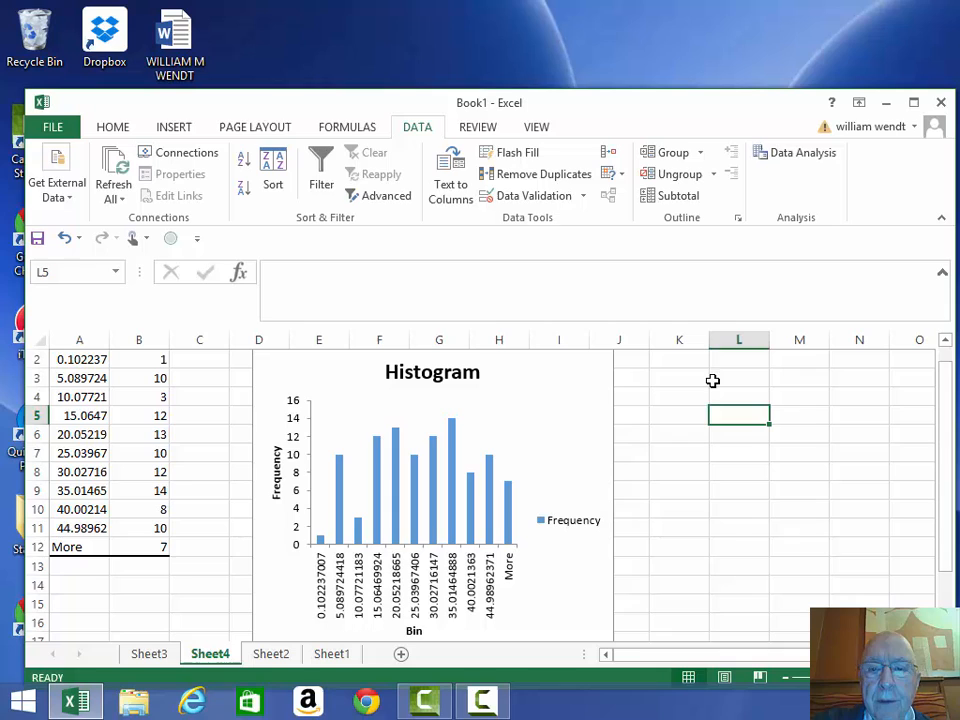
click(516, 300)
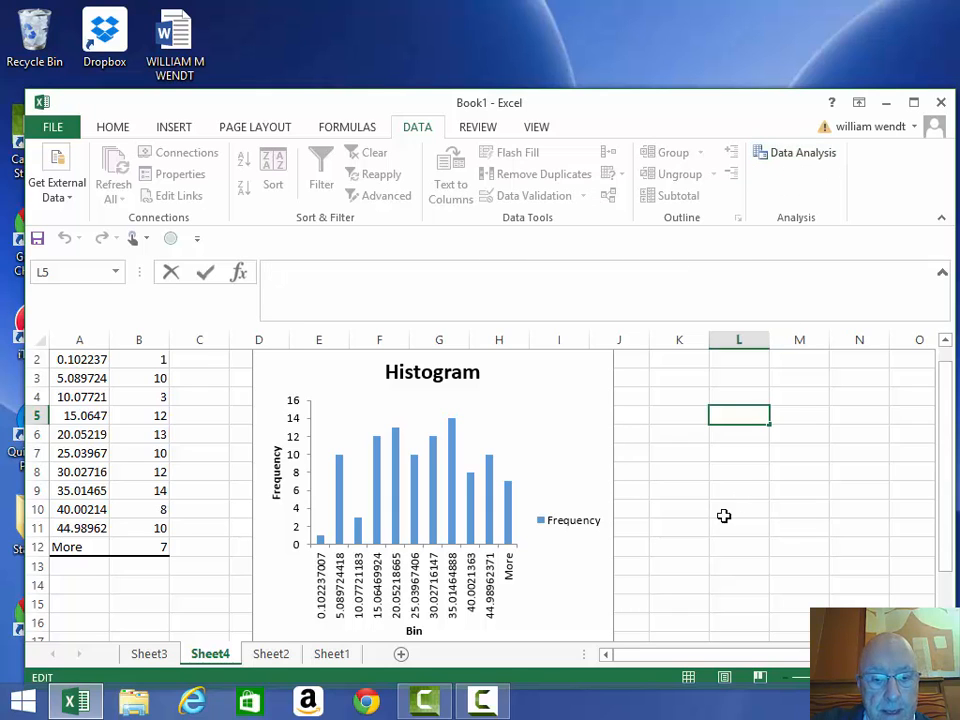
click(478, 705)
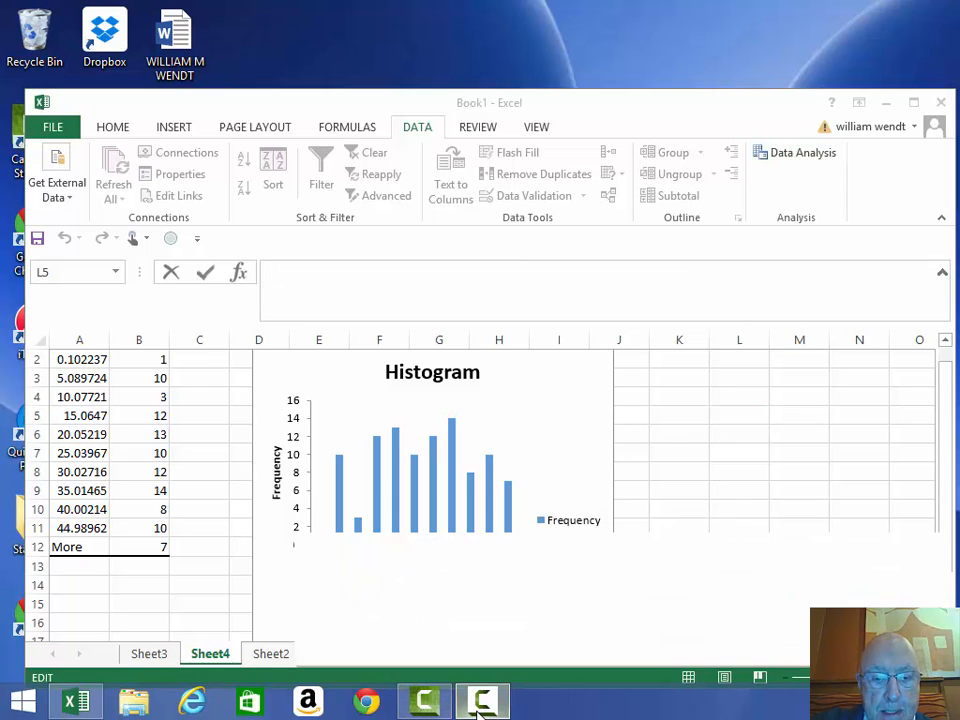